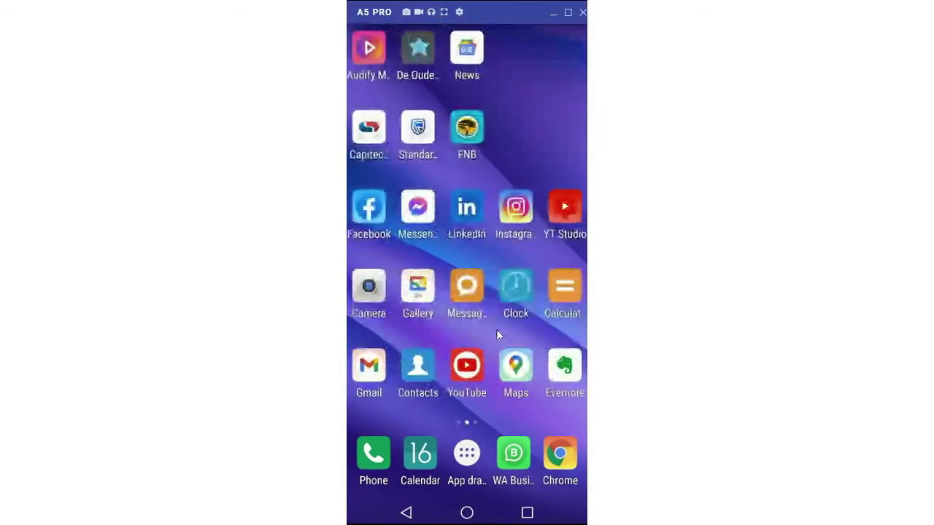
- Open Google Play from the Support folder and retry loading its content
{"action": "left_click_drag", "start_coordinate": [510, 330], "coordinate": [394, 340]}
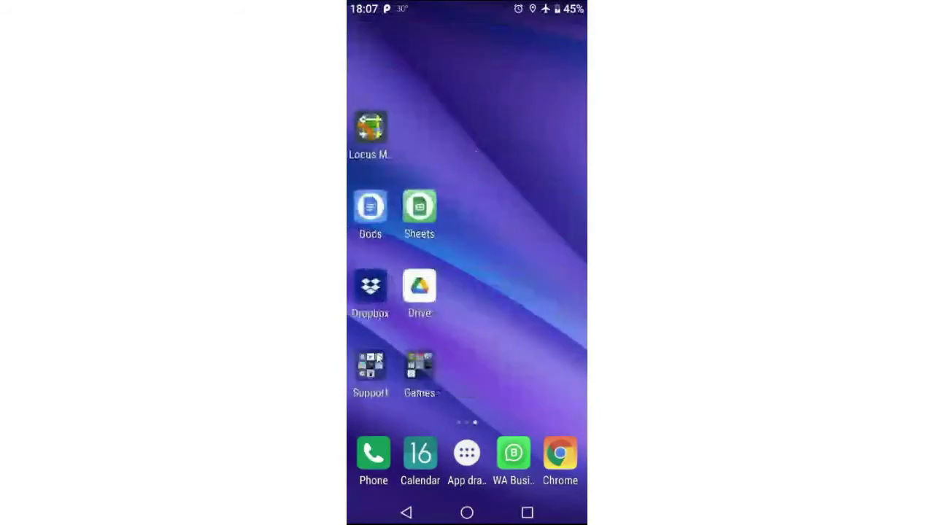
{"action": "left_click", "coordinate": [368, 365]}
{"action": "left_click", "coordinate": [421, 239]}
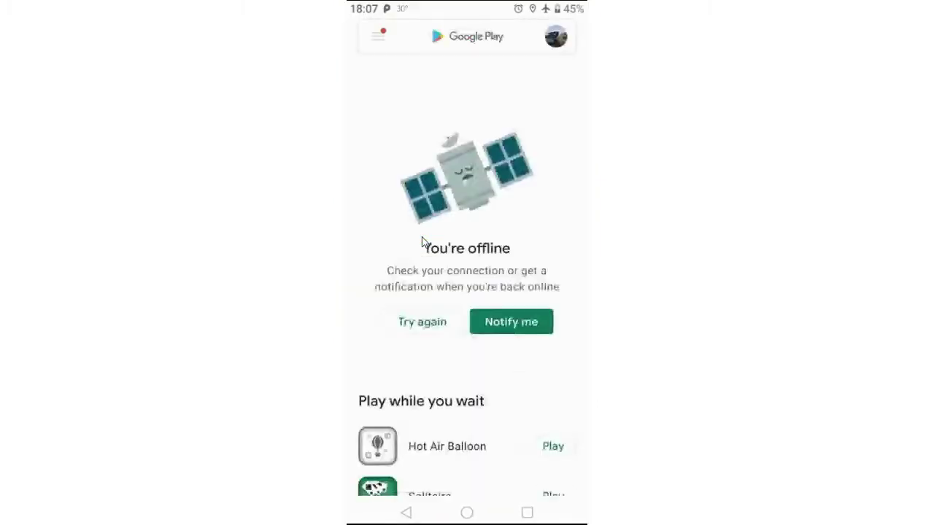
{"action": "left_click", "coordinate": [460, 323]}
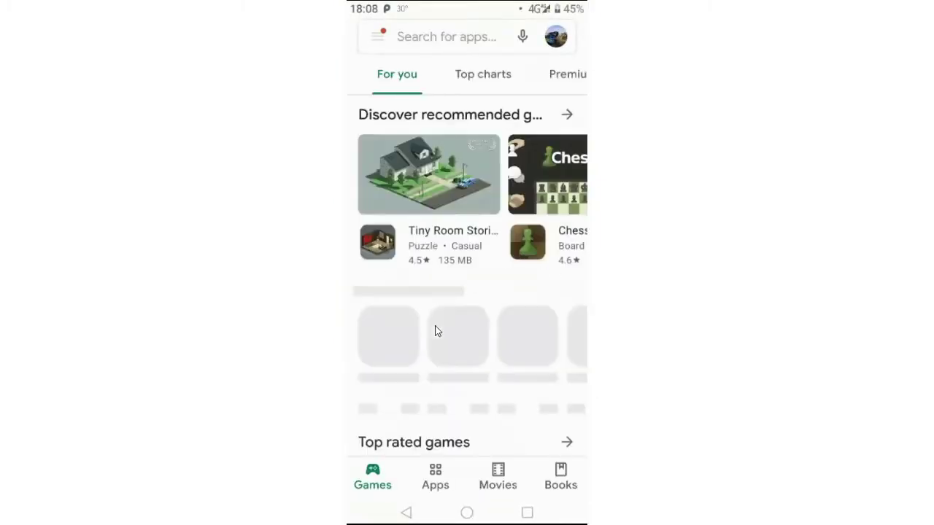
- Search Google Play for "locus maps"
{"action": "left_click", "coordinate": [419, 38]}
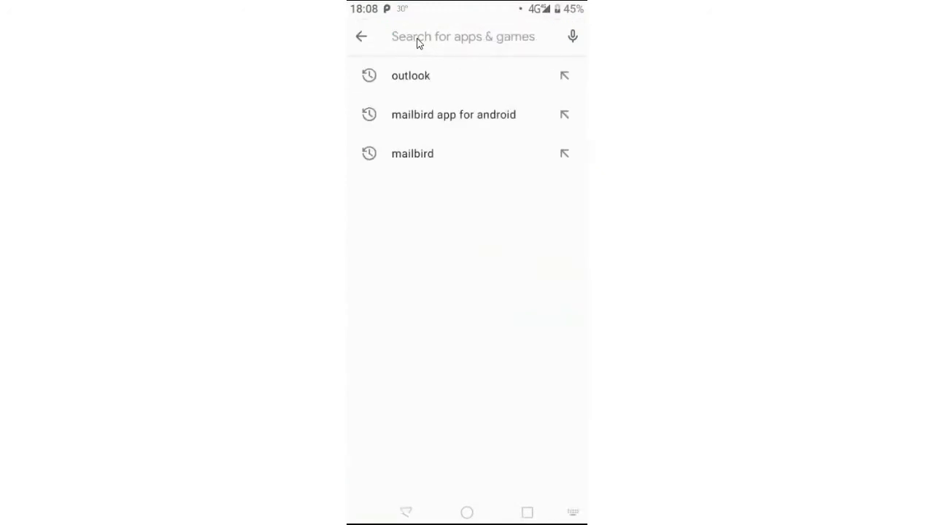
{"action": "type", "text": "locus"}
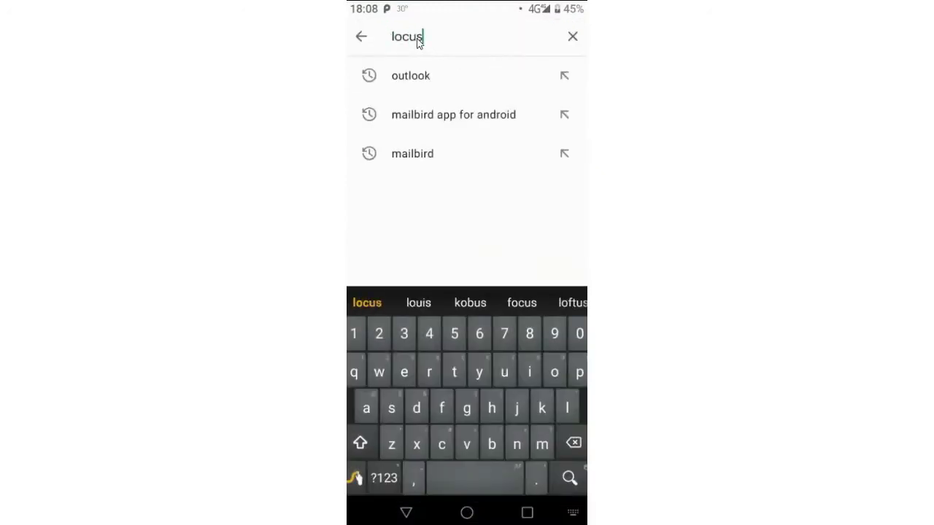
{"action": "type", "text": " maps"}
{"action": "key", "text": "Return"}
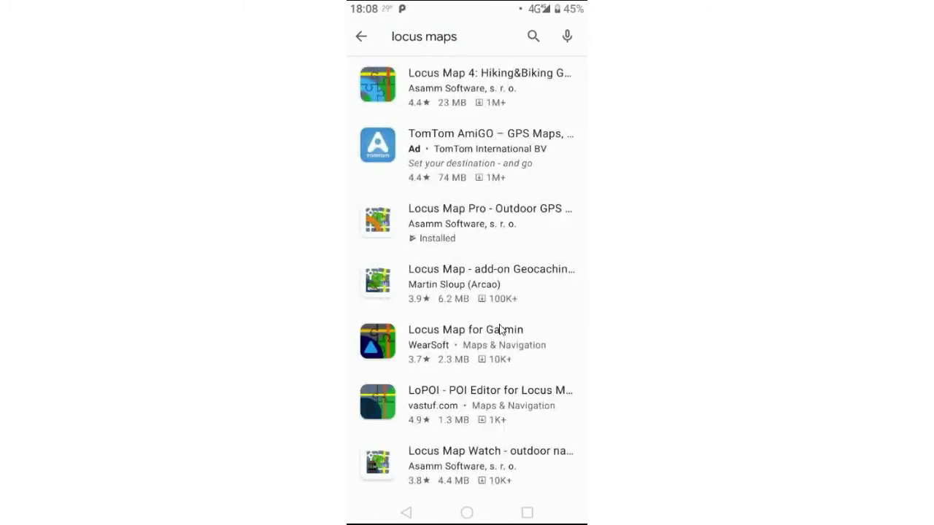
- Open the Locus Map Pro listing and look through its description, screenshots and ratings
{"action": "left_click", "coordinate": [441, 226]}
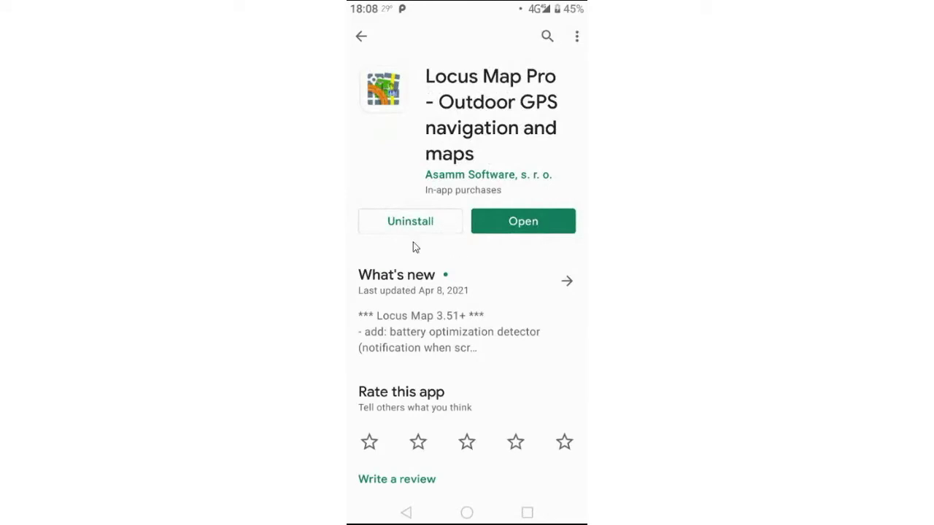
{"action": "scroll", "coordinate": [457, 284], "scroll_direction": "down", "scroll_amount": 3}
{"action": "scroll", "coordinate": [459, 297], "scroll_direction": "down", "scroll_amount": 6}
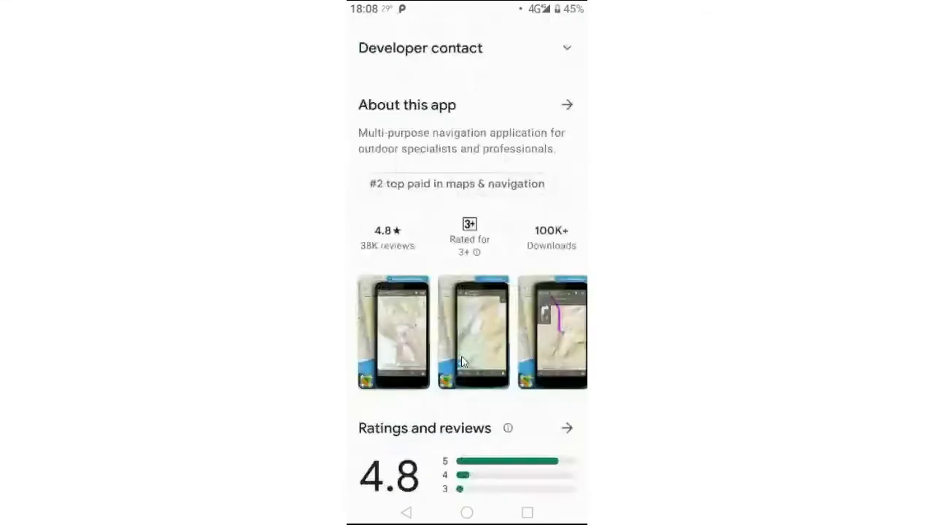
{"action": "scroll", "coordinate": [462, 360], "scroll_direction": "up", "scroll_amount": 6}
{"action": "scroll", "coordinate": [462, 360], "scroll_direction": "up", "scroll_amount": 3}
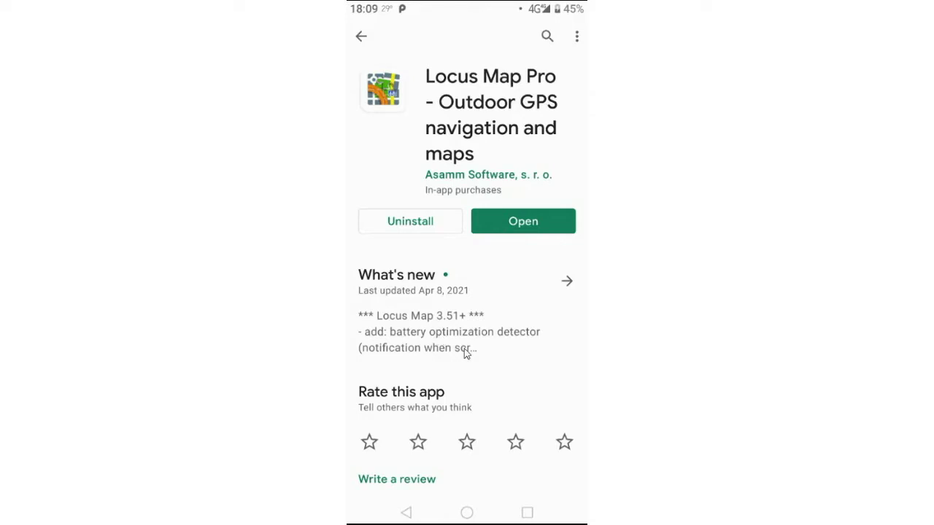
- Launch Locus Map Pro from its store listing and again from its shortcut on the home screen
{"action": "left_click", "coordinate": [517, 223]}
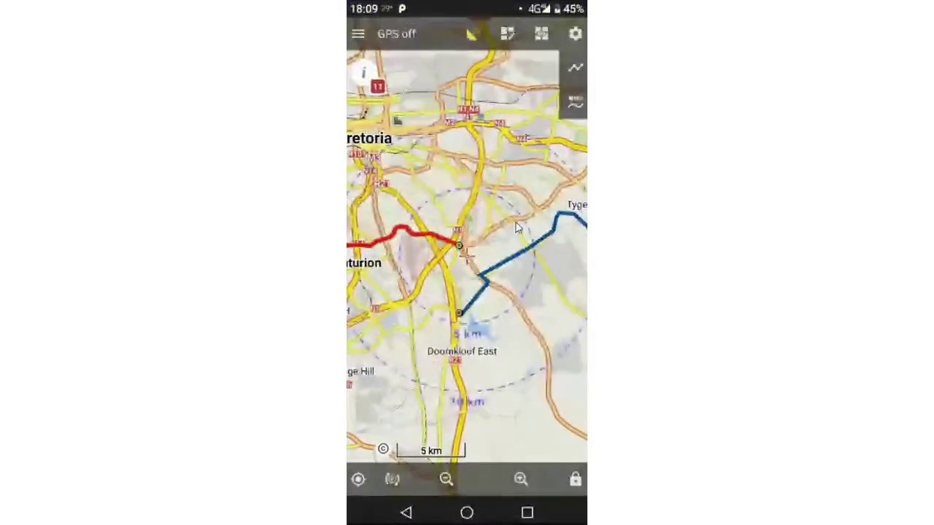
{"action": "left_click", "coordinate": [468, 516]}
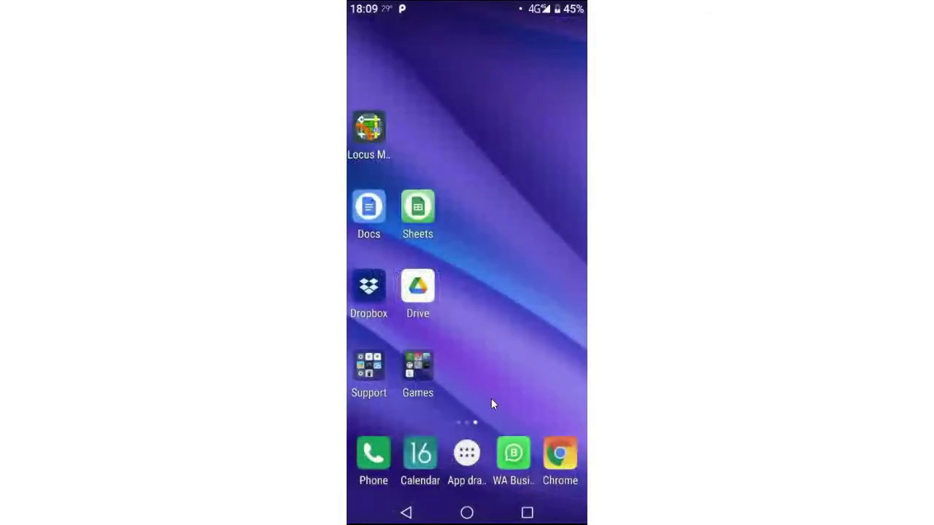
{"action": "left_click", "coordinate": [370, 129]}
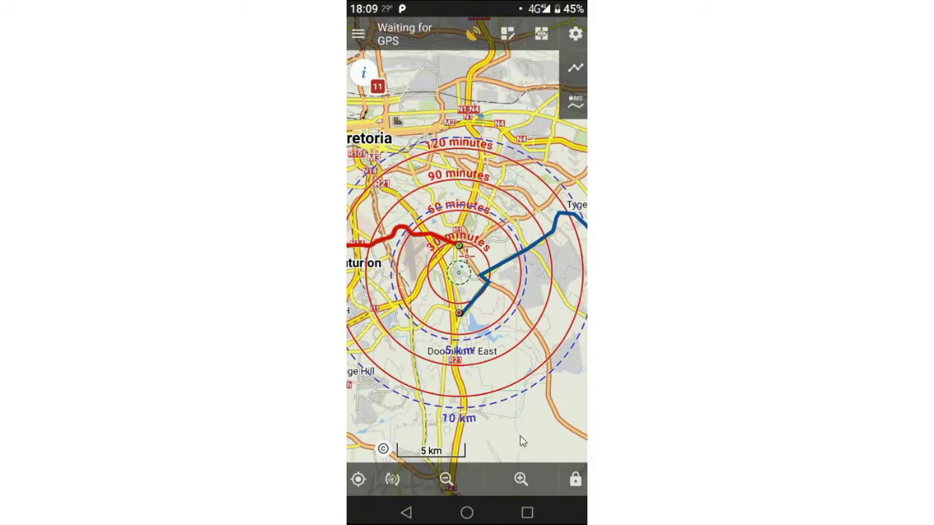
- Open the Locus Store from the map screen
{"action": "left_click", "coordinate": [358, 35]}
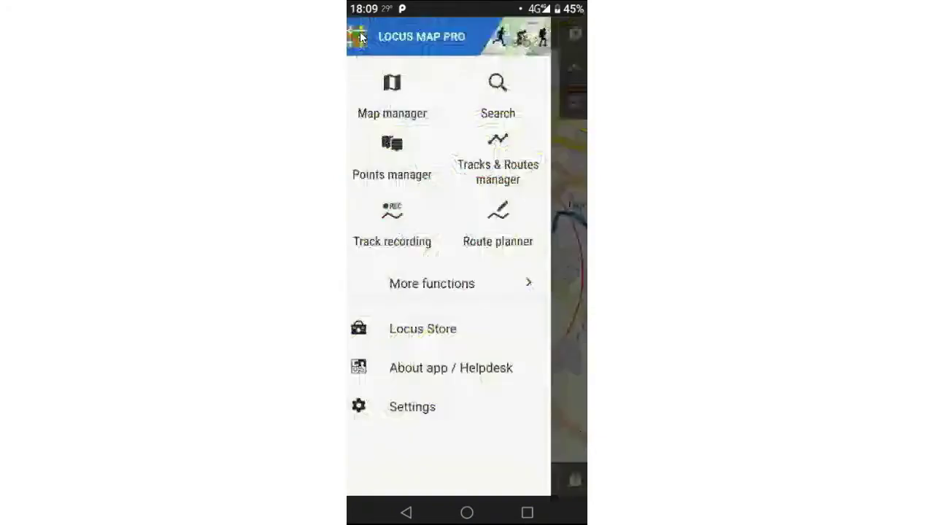
{"action": "left_click", "coordinate": [572, 162]}
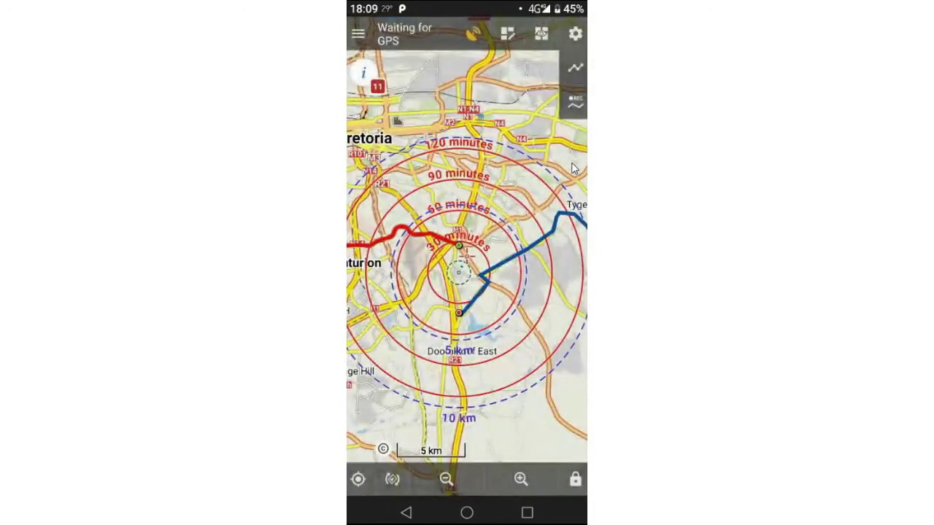
{"action": "left_click", "coordinate": [359, 34]}
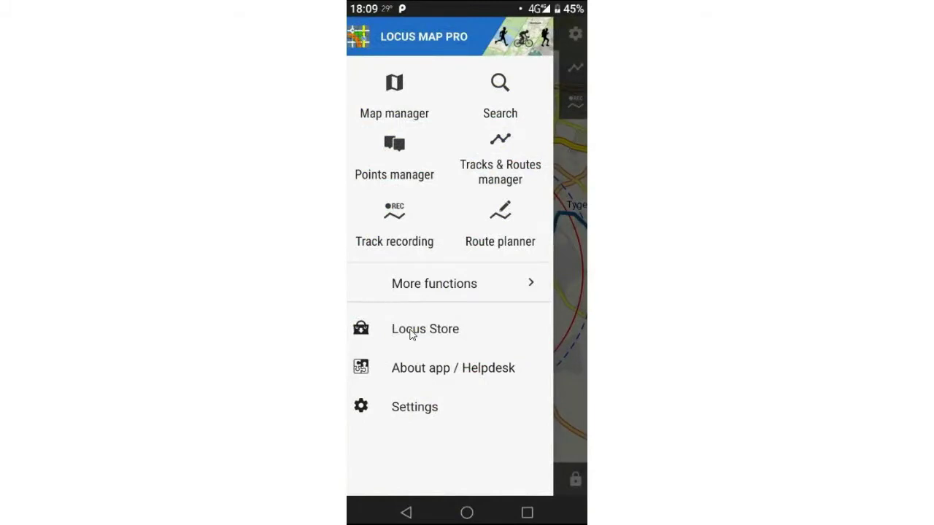
{"action": "left_click", "coordinate": [411, 332]}
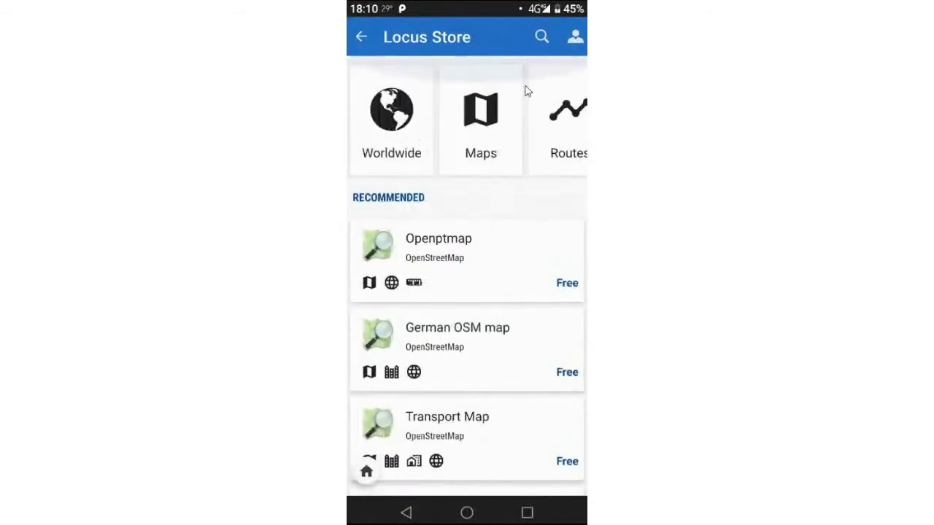
- Search the Locus Store for "south africa", view the South Africa - LoMaps product page, and return to the map
{"action": "left_click", "coordinate": [543, 35]}
{"action": "type", "text": "so"}
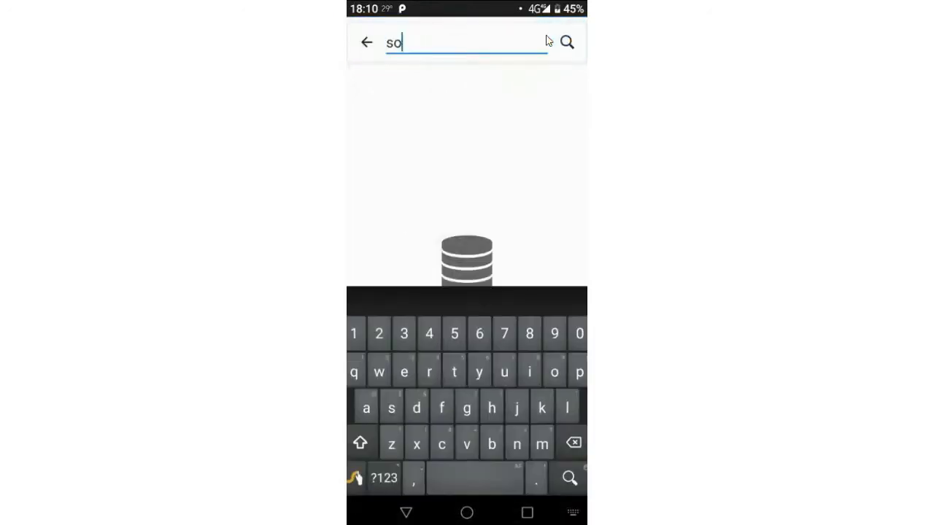
{"action": "type", "text": "uth africA"}
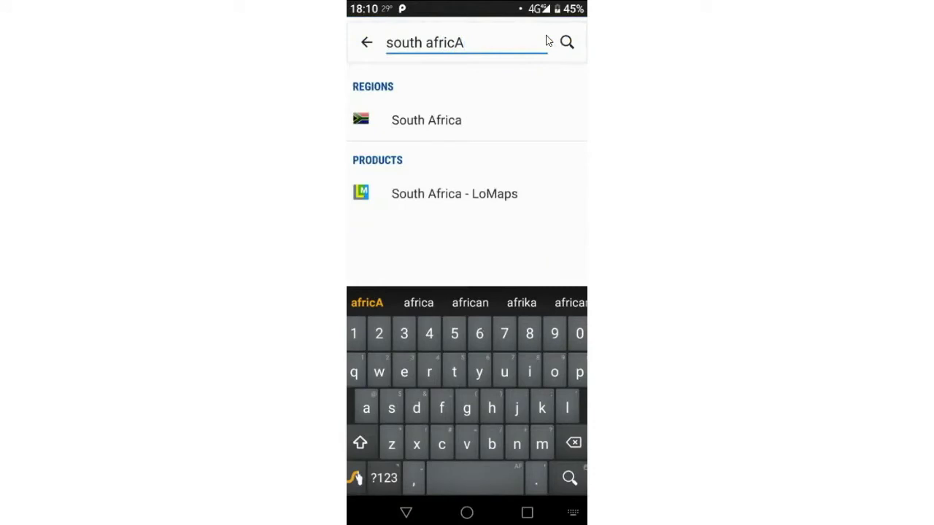
{"action": "key", "text": "BackSpace"}
{"action": "type", "text": "a"}
{"action": "left_click", "coordinate": [411, 195]}
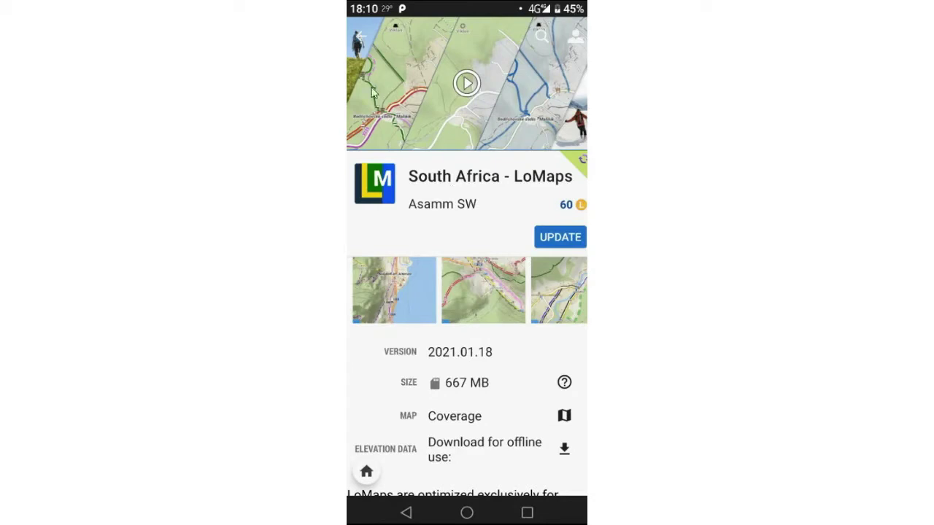
{"action": "left_click", "coordinate": [361, 39]}
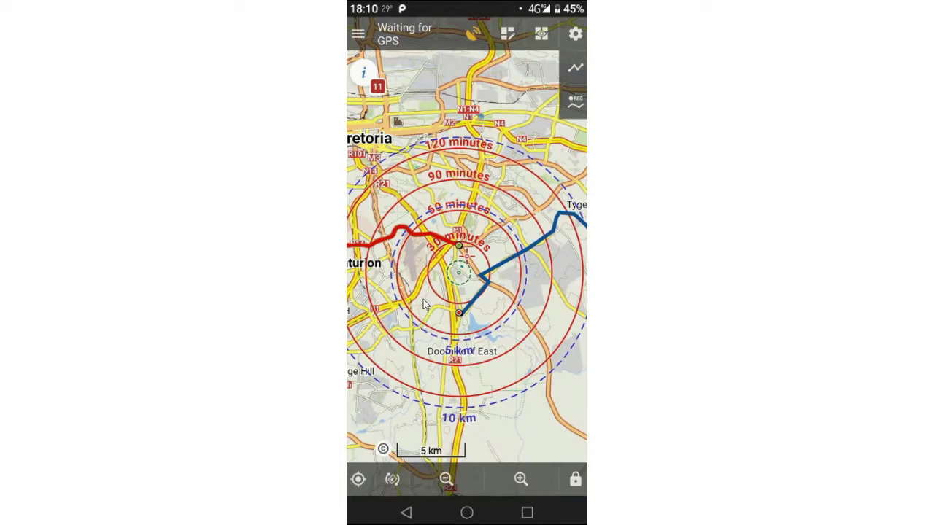
- Examine the map's detail around Pretoria at several scales, out to the 300 km scale and back to 20 km
{"action": "left_click_drag", "start_coordinate": [429, 312], "coordinate": [434, 402]}
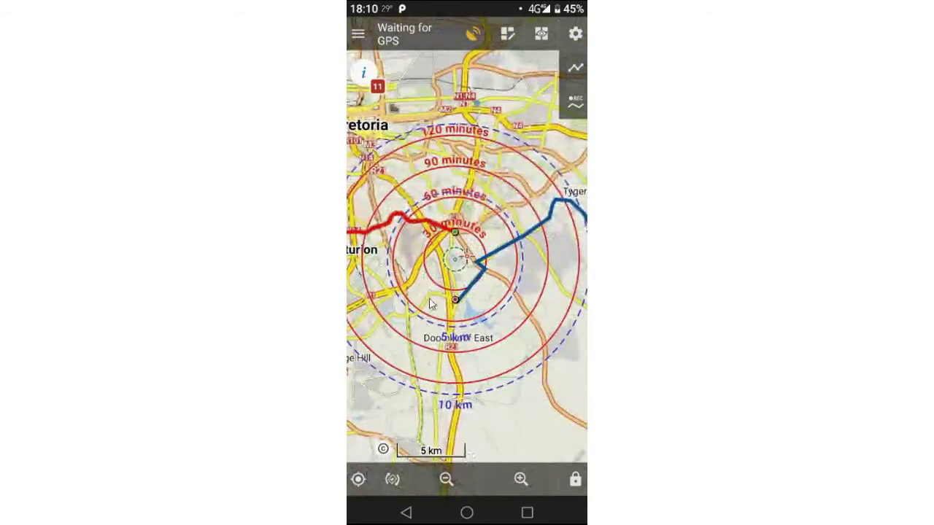
{"action": "left_click", "coordinate": [446, 479]}
{"action": "left_click", "coordinate": [446, 480]}
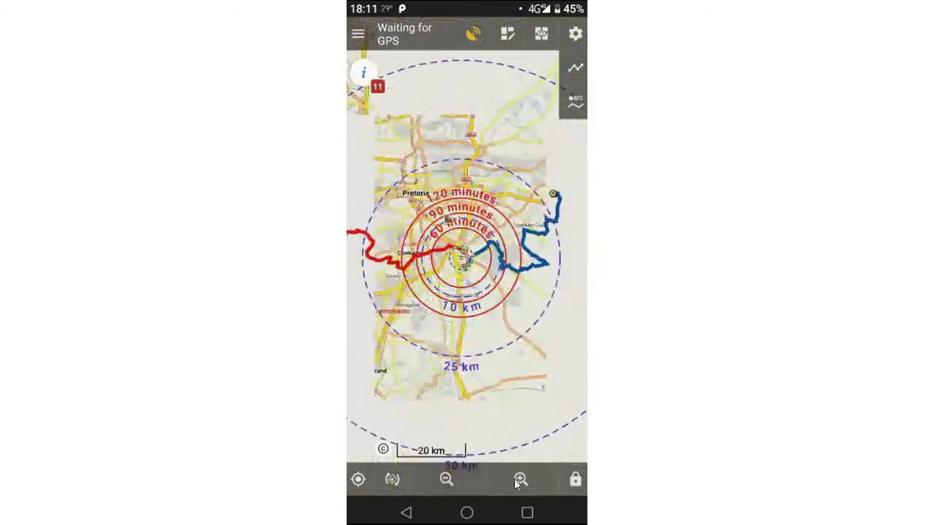
{"action": "left_click", "coordinate": [519, 479]}
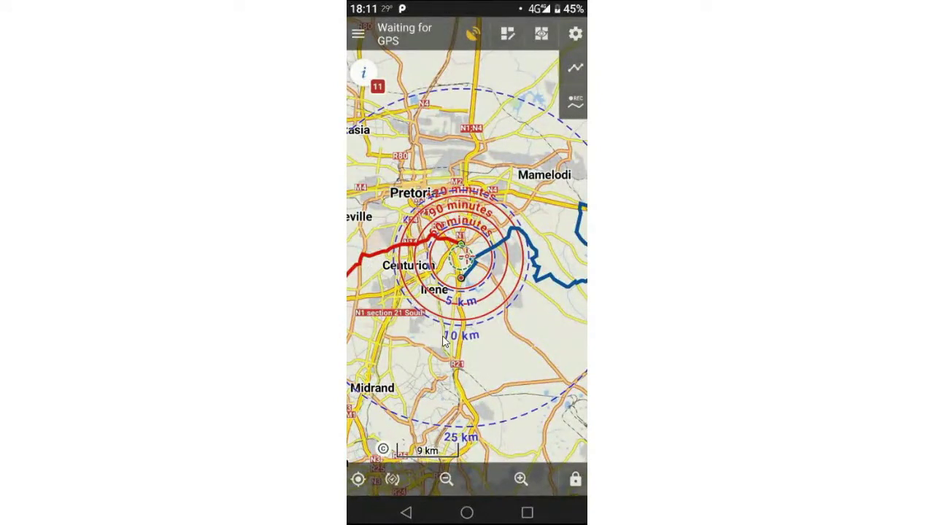
{"action": "left_click", "coordinate": [447, 479]}
{"action": "left_click", "coordinate": [447, 479]}
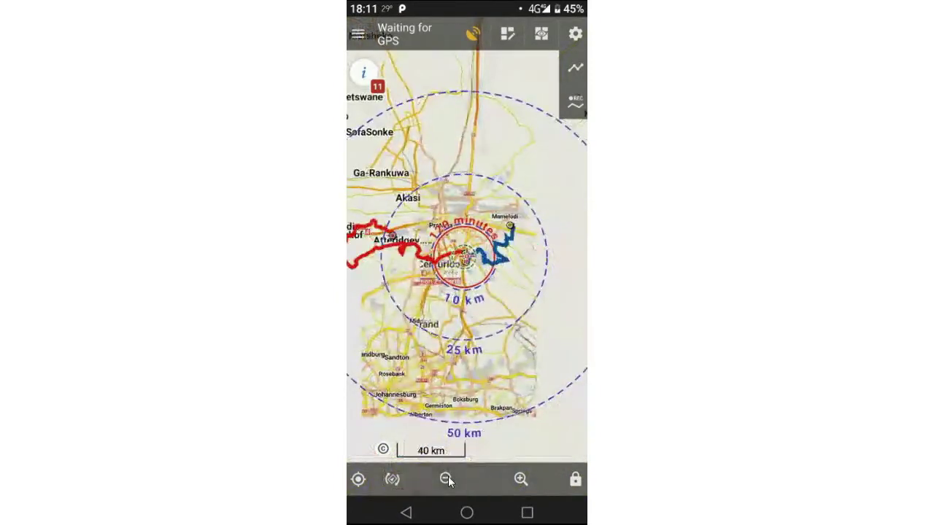
{"action": "left_click", "coordinate": [447, 479]}
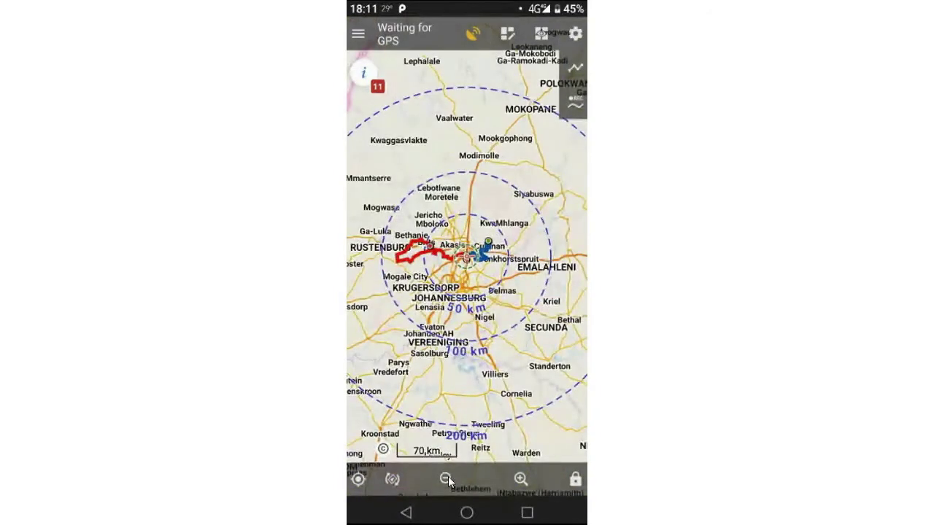
{"action": "left_click", "coordinate": [446, 478]}
{"action": "left_click", "coordinate": [447, 478]}
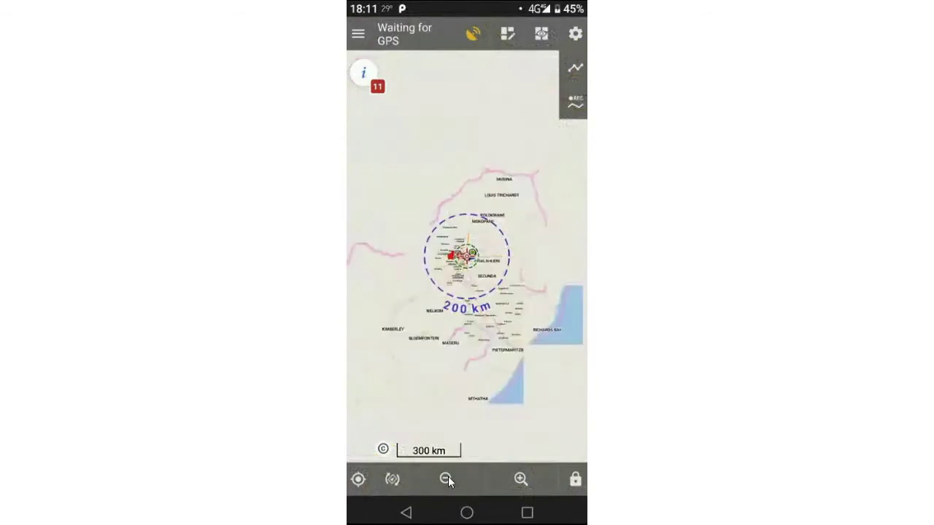
{"action": "left_click", "coordinate": [520, 479]}
{"action": "left_click", "coordinate": [521, 479]}
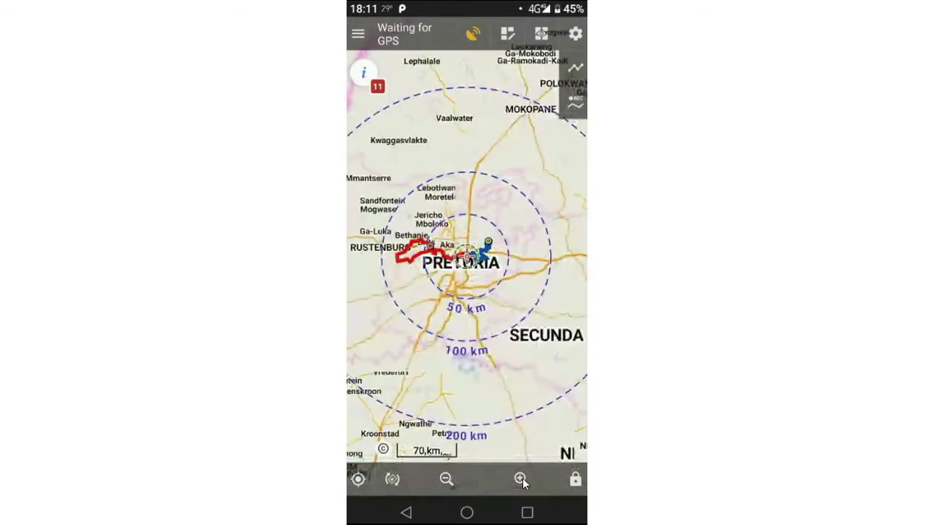
{"action": "left_click", "coordinate": [520, 479]}
{"action": "left_click", "coordinate": [520, 478]}
{"action": "left_click", "coordinate": [520, 479]}
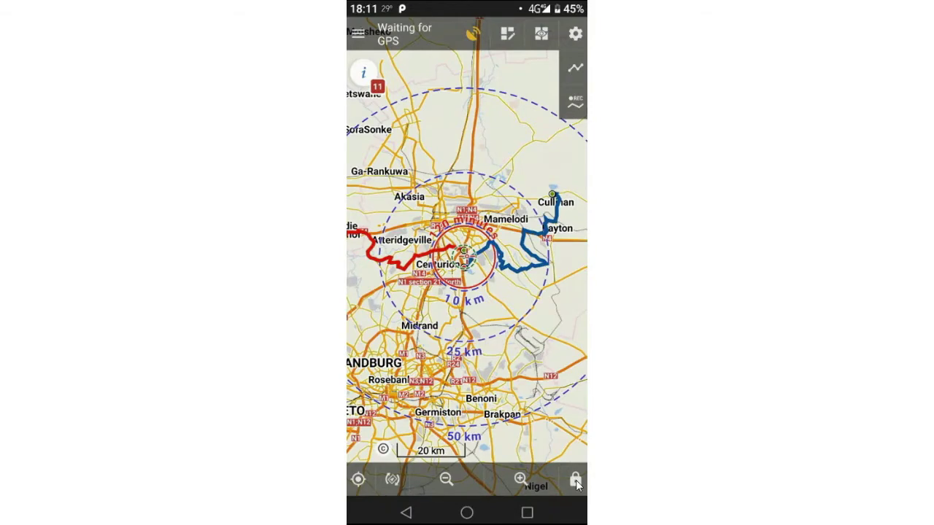
- Centre the map on the current GPS position and zoom in to the 600 m scale
{"action": "left_click", "coordinate": [359, 480]}
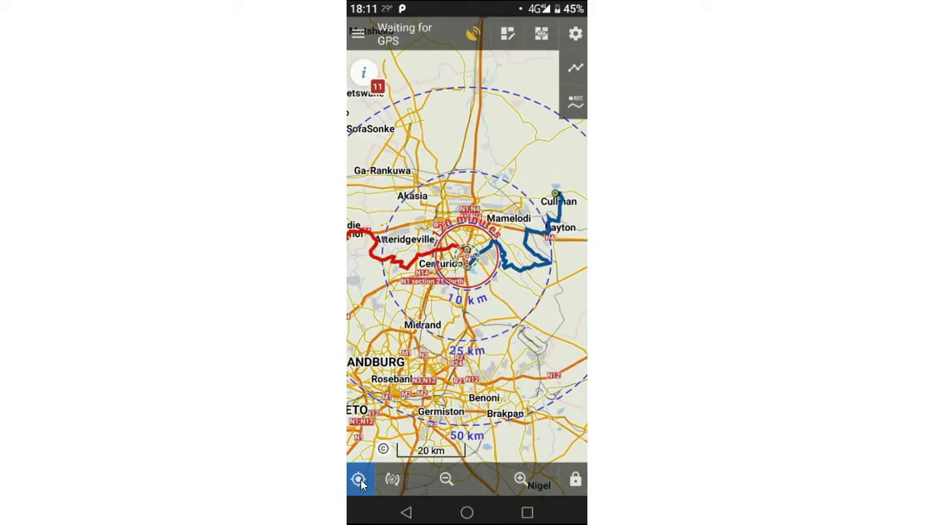
{"action": "left_click", "coordinate": [520, 480]}
{"action": "left_click", "coordinate": [520, 479]}
{"action": "left_click", "coordinate": [520, 479]}
{"action": "left_click", "coordinate": [520, 479]}
{"action": "left_click", "coordinate": [520, 479]}
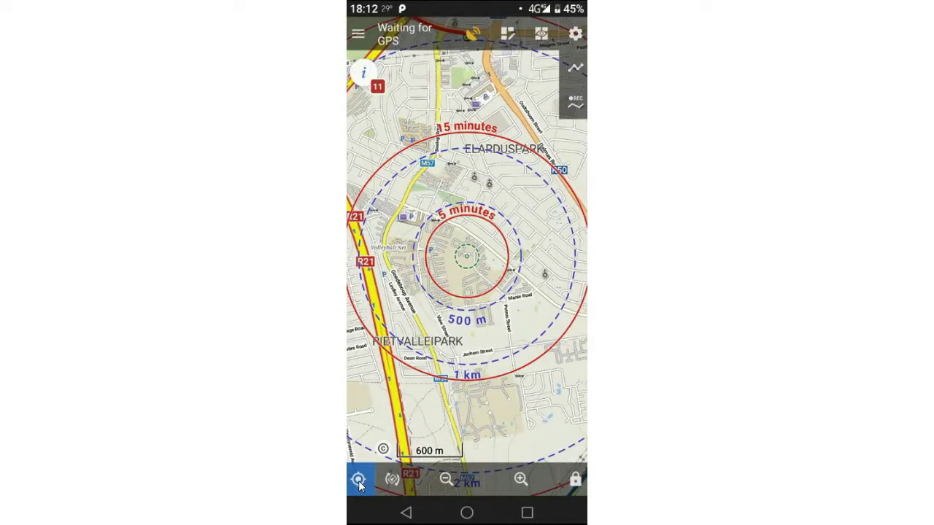
- Turn off GPS position centring and examine the distance and bearing line from the current position toward Elarduspark
{"action": "left_click", "coordinate": [359, 480]}
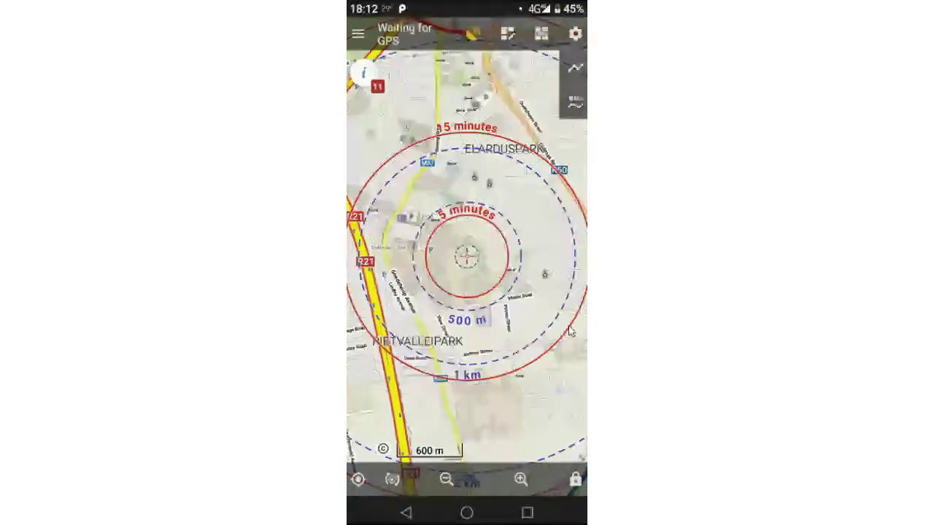
{"action": "left_click_drag", "start_coordinate": [571, 332], "coordinate": [493, 416]}
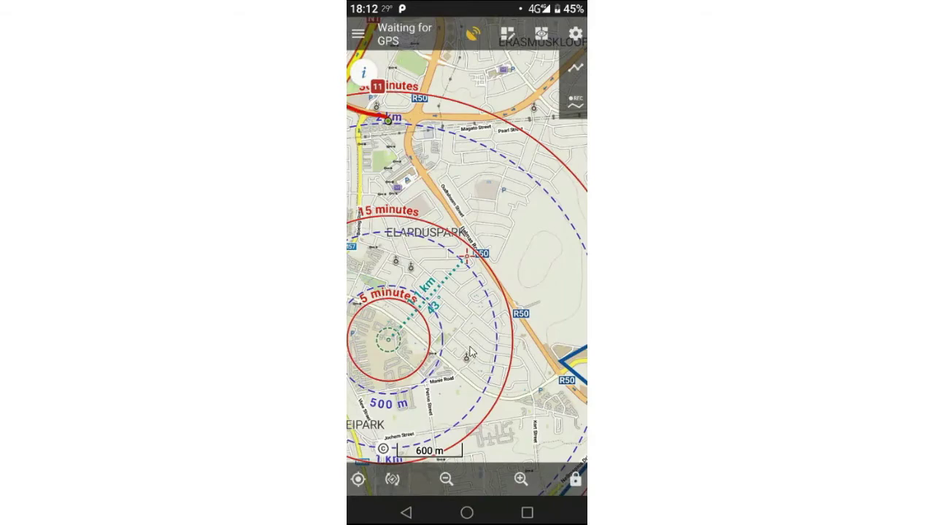
{"action": "left_click_drag", "start_coordinate": [499, 336], "coordinate": [540, 303]}
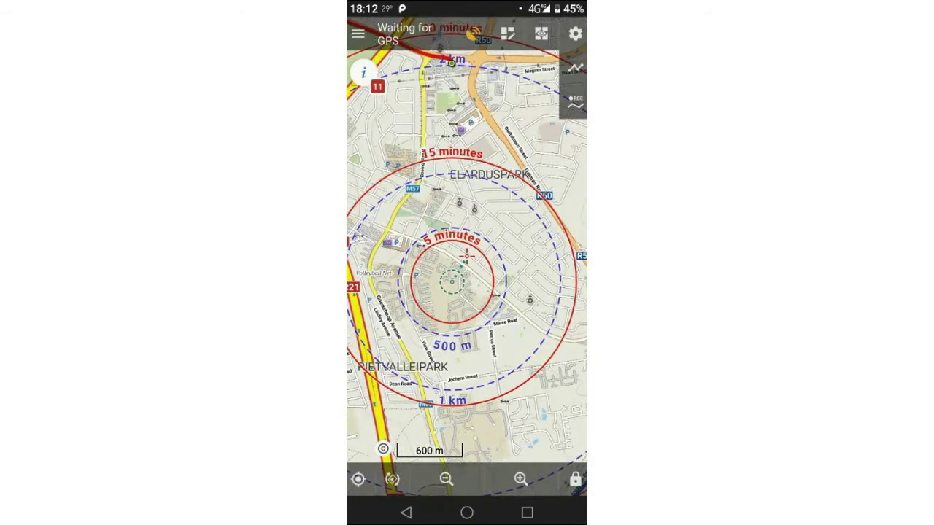
- Look over the main menu's functions and bring the map back to the current position
{"action": "left_click", "coordinate": [357, 37]}
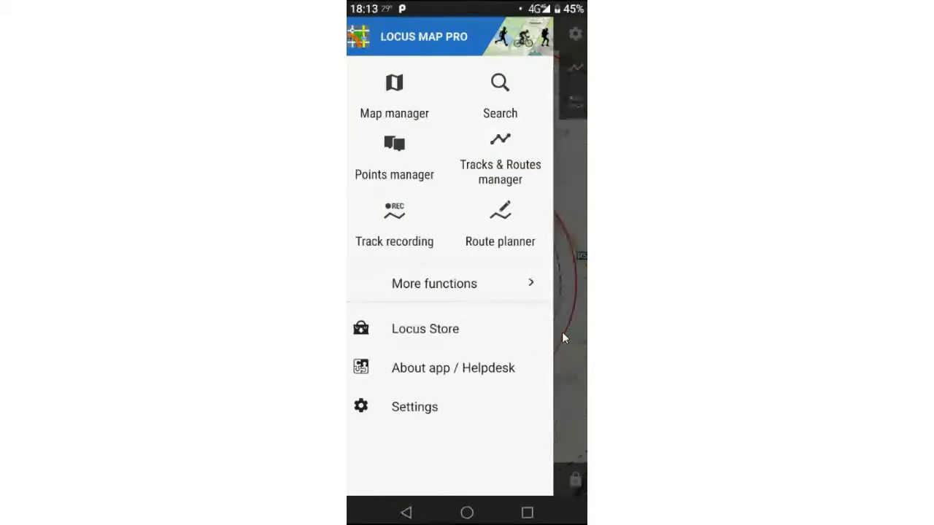
{"action": "left_click", "coordinate": [565, 234]}
{"action": "left_click_drag", "start_coordinate": [489, 270], "coordinate": [503, 245]}
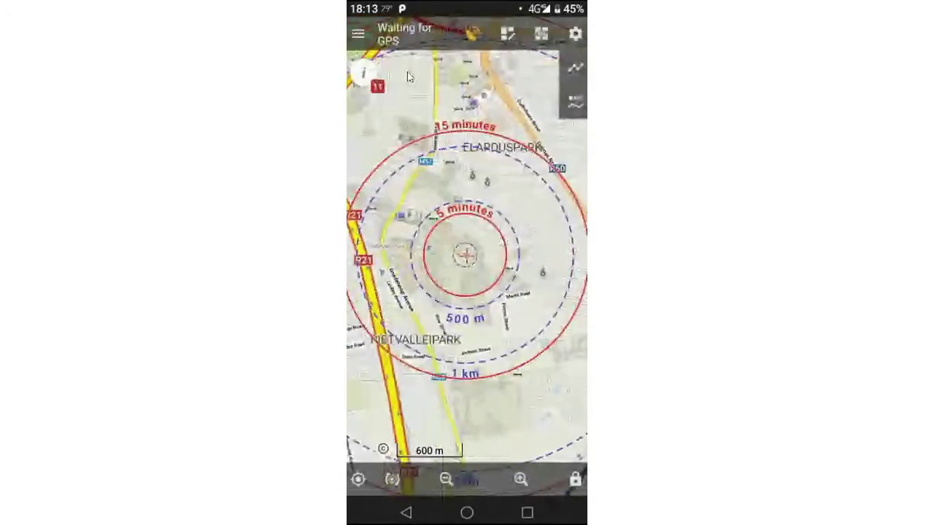
- Open the map manager and look over its online and offline map lists
{"action": "left_click", "coordinate": [358, 34]}
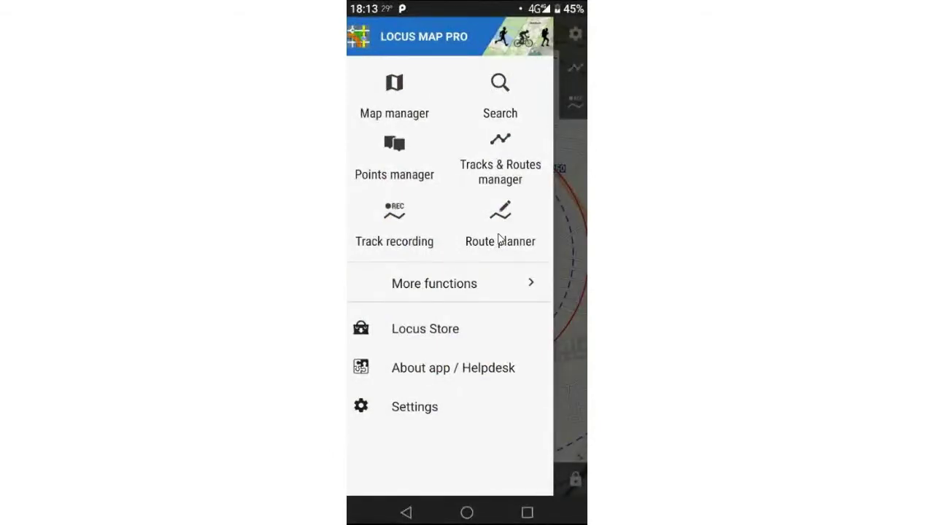
{"action": "left_click", "coordinate": [572, 179]}
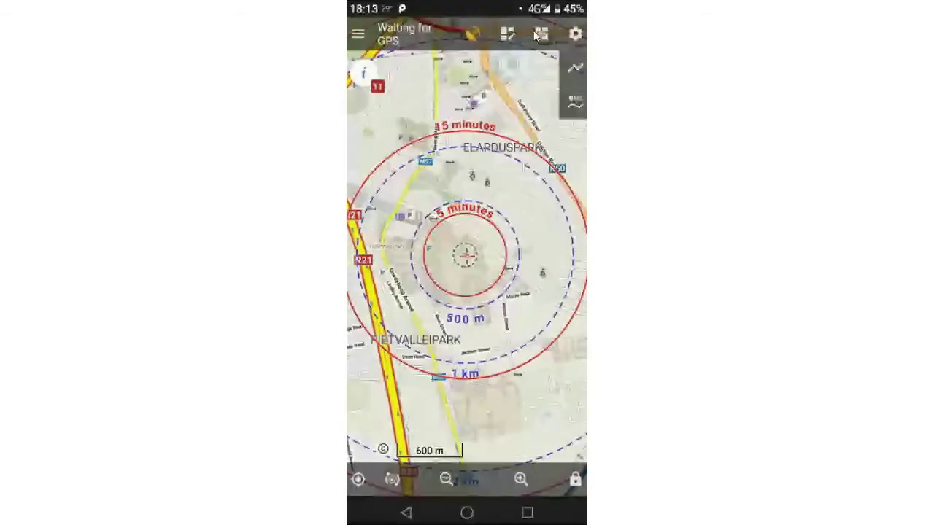
{"action": "left_click", "coordinate": [358, 34]}
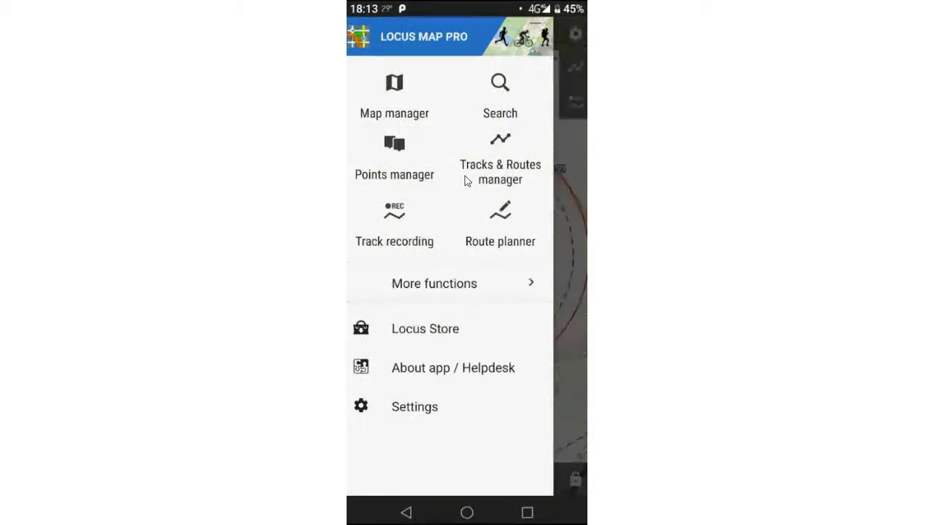
{"action": "left_click", "coordinate": [395, 106]}
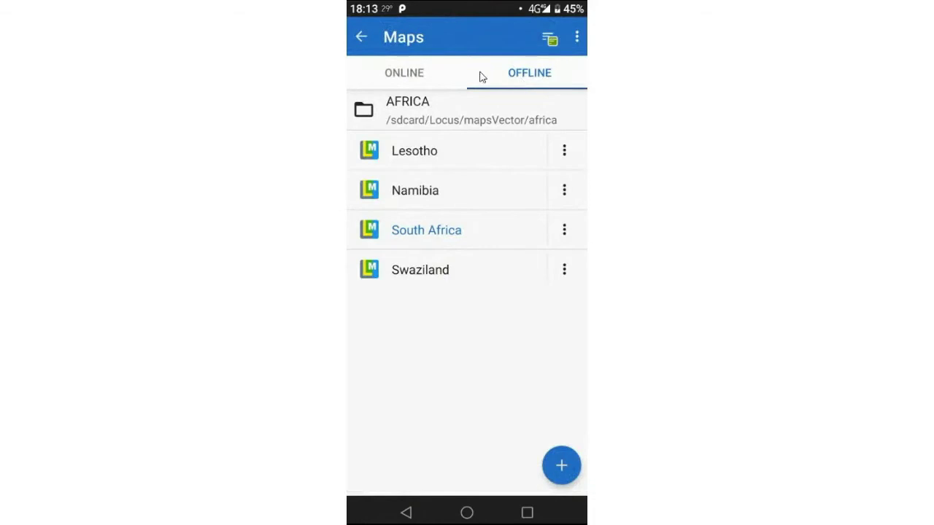
{"action": "left_click", "coordinate": [402, 75]}
{"action": "left_click", "coordinate": [519, 79]}
- Try selecting the Namibia offline map without centring the view on it
{"action": "left_click", "coordinate": [432, 200]}
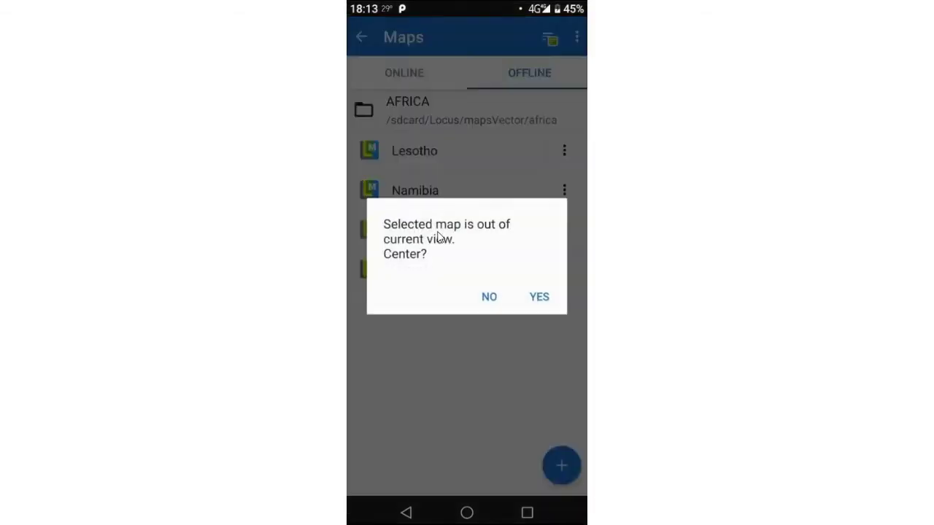
{"action": "left_click", "coordinate": [489, 297]}
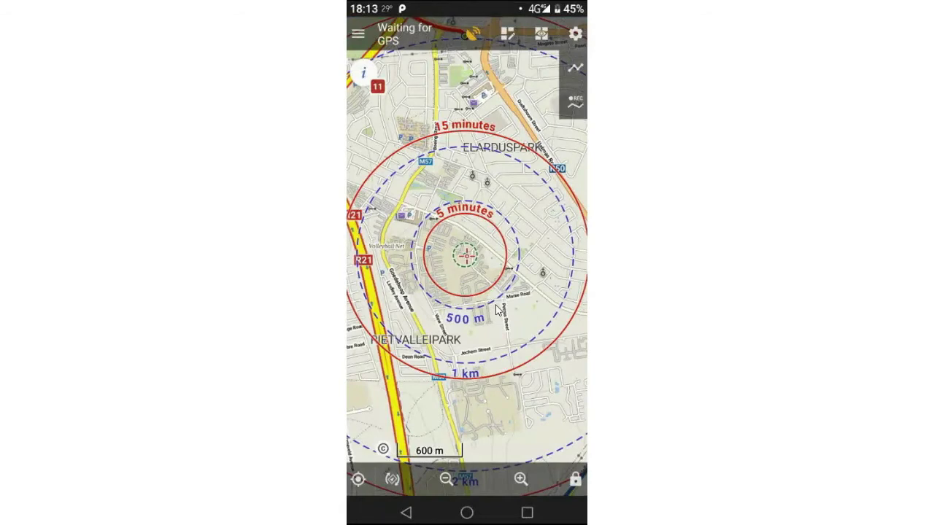
- Select the South Africa offline map in the map manager and check that it is the active one
{"action": "left_click", "coordinate": [362, 38]}
{"action": "left_click", "coordinate": [394, 98]}
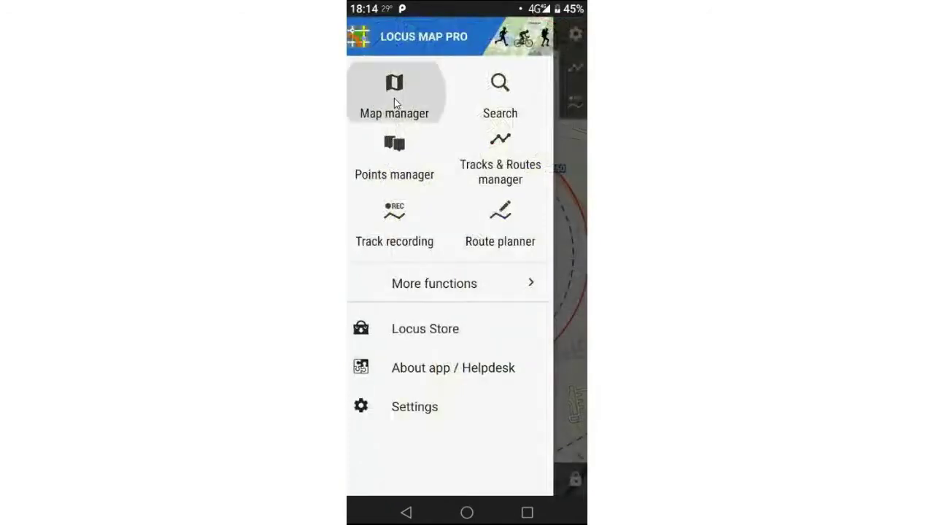
{"action": "left_click", "coordinate": [437, 232]}
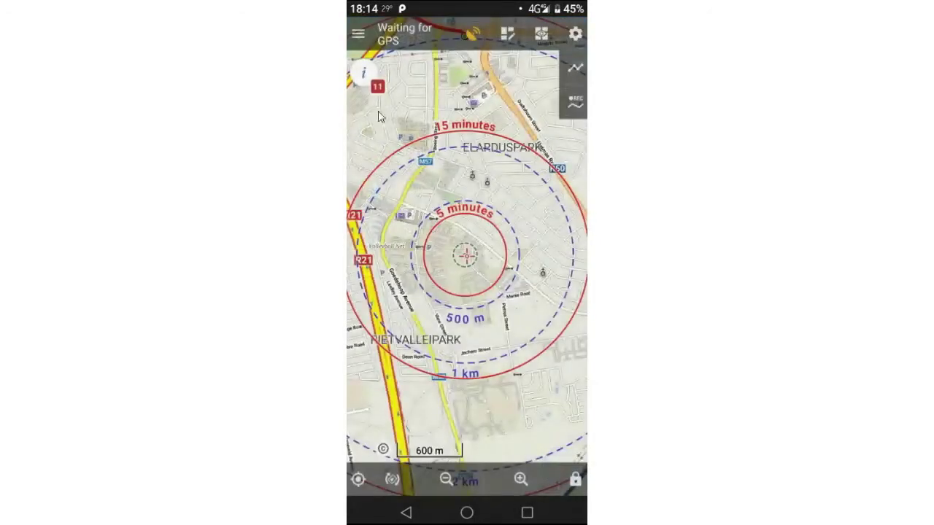
{"action": "left_click", "coordinate": [359, 35]}
{"action": "left_click", "coordinate": [397, 102]}
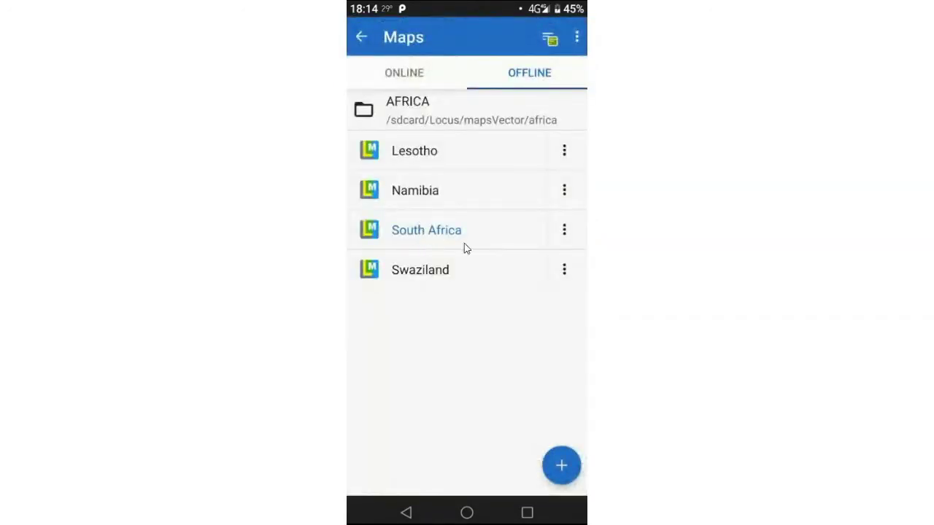
{"action": "left_click", "coordinate": [361, 37]}
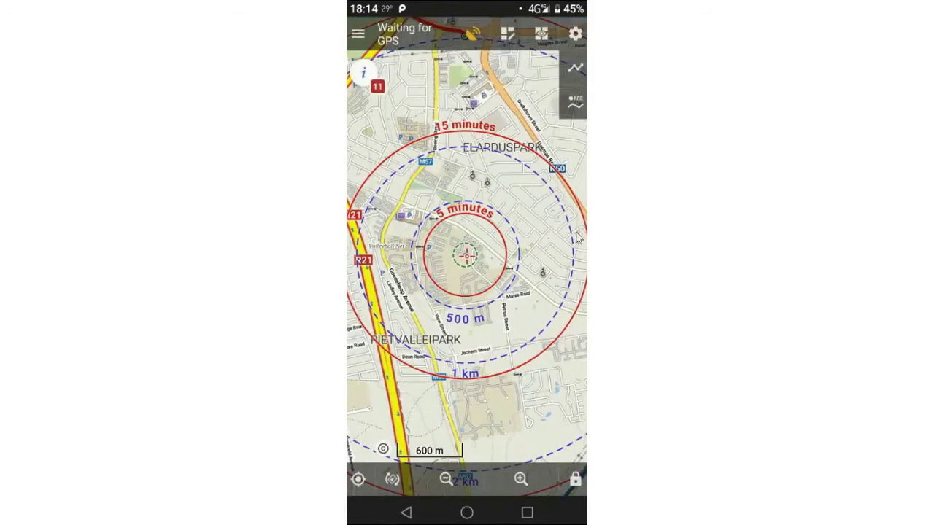
- Examine the complete list of additional functions, from search and track recording through geocaching, custom screens and map tools to the general tools
{"action": "left_click", "coordinate": [358, 34]}
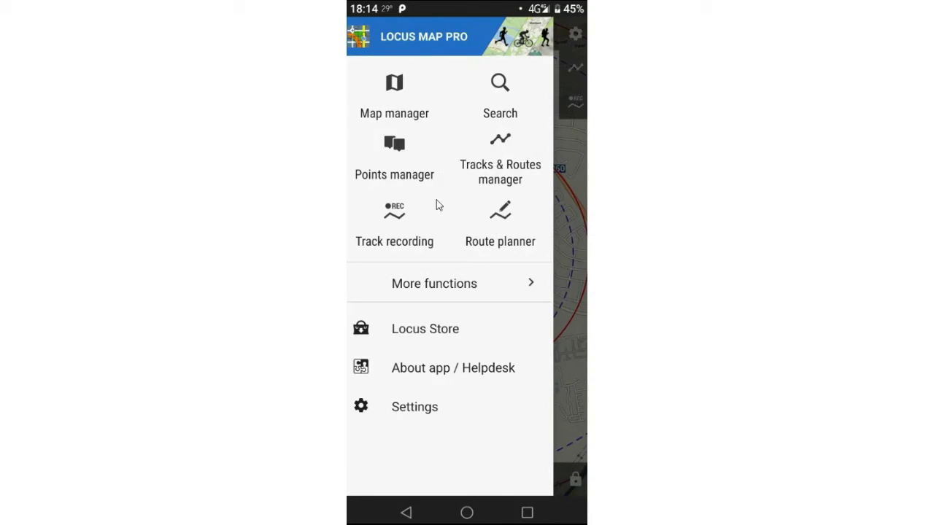
{"action": "left_click", "coordinate": [440, 289]}
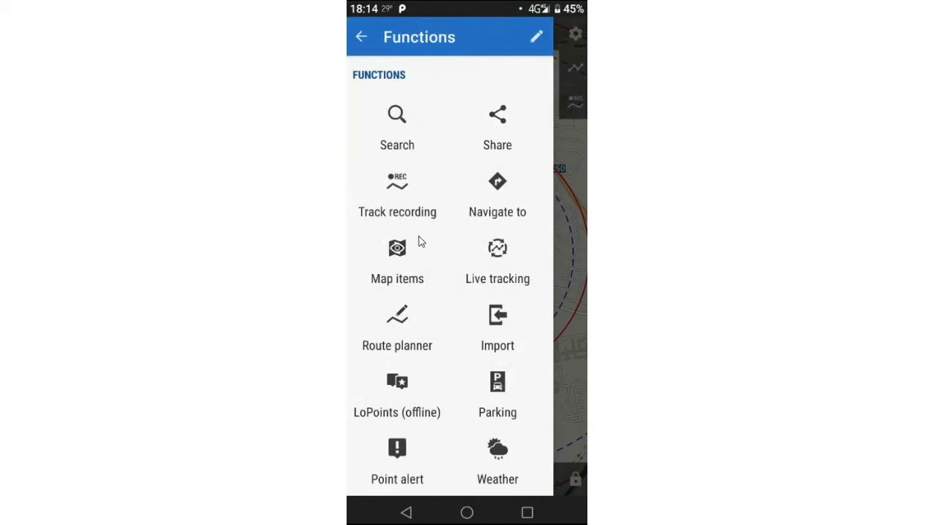
{"action": "scroll", "coordinate": [410, 277], "scroll_direction": "down", "scroll_amount": 1}
{"action": "scroll", "coordinate": [430, 330], "scroll_direction": "down", "scroll_amount": 1}
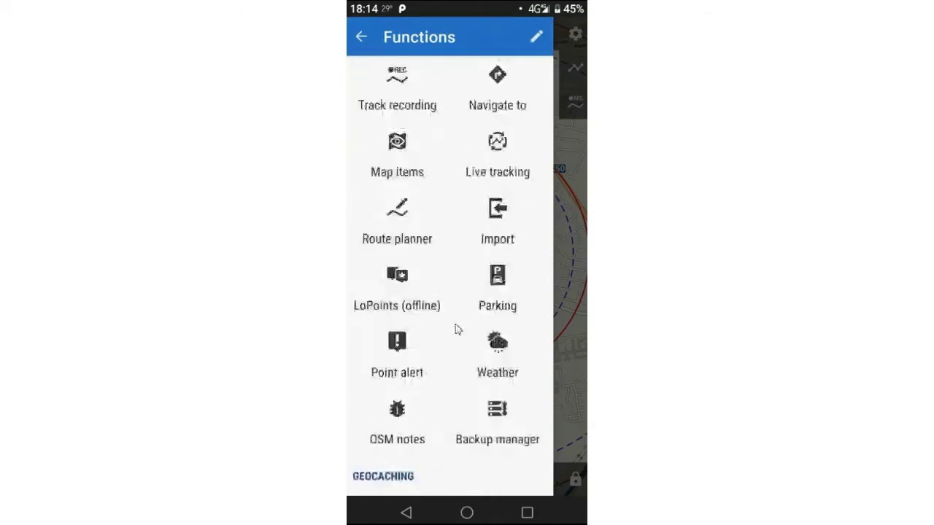
{"action": "scroll", "coordinate": [442, 344], "scroll_direction": "down", "scroll_amount": 2}
{"action": "scroll", "coordinate": [438, 343], "scroll_direction": "down", "scroll_amount": 2}
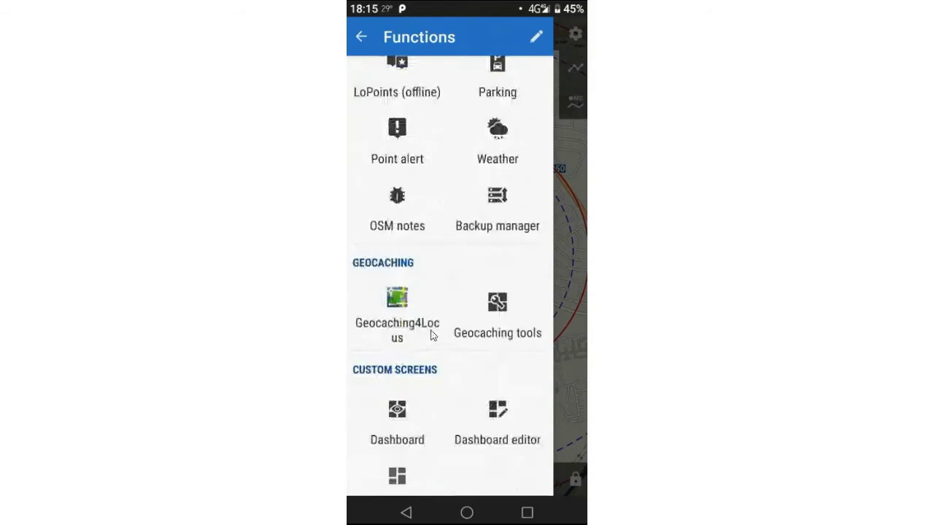
{"action": "scroll", "coordinate": [468, 299], "scroll_direction": "down", "scroll_amount": 2}
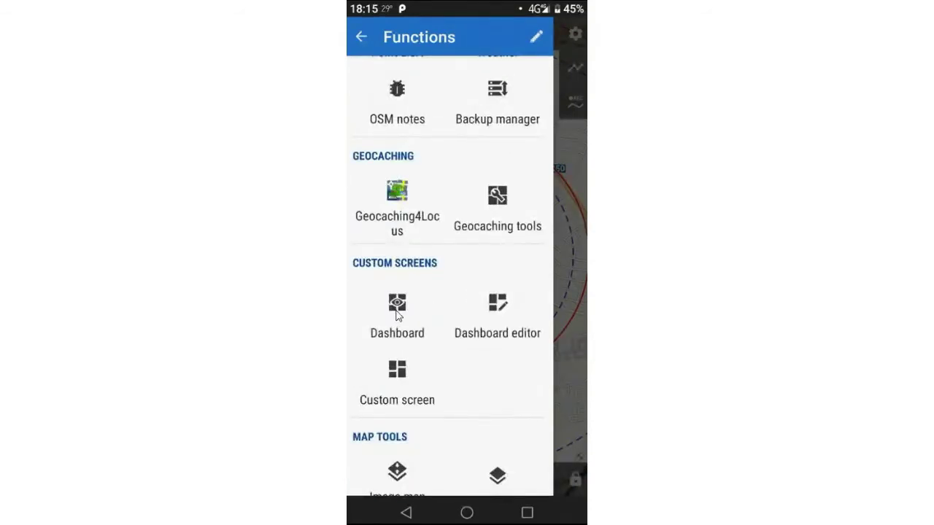
{"action": "scroll", "coordinate": [434, 302], "scroll_direction": "down", "scroll_amount": 2}
{"action": "scroll", "coordinate": [407, 348], "scroll_direction": "down", "scroll_amount": 2}
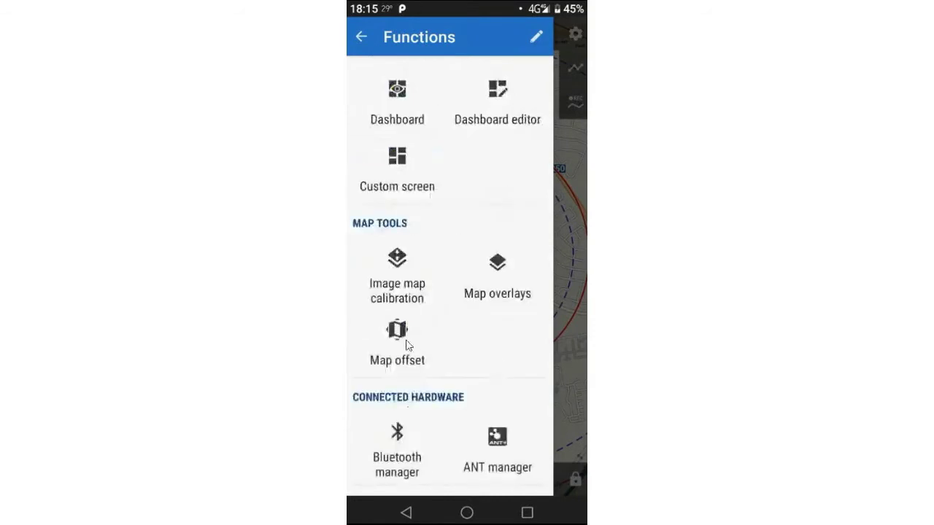
{"action": "scroll", "coordinate": [463, 348], "scroll_direction": "down", "scroll_amount": 4}
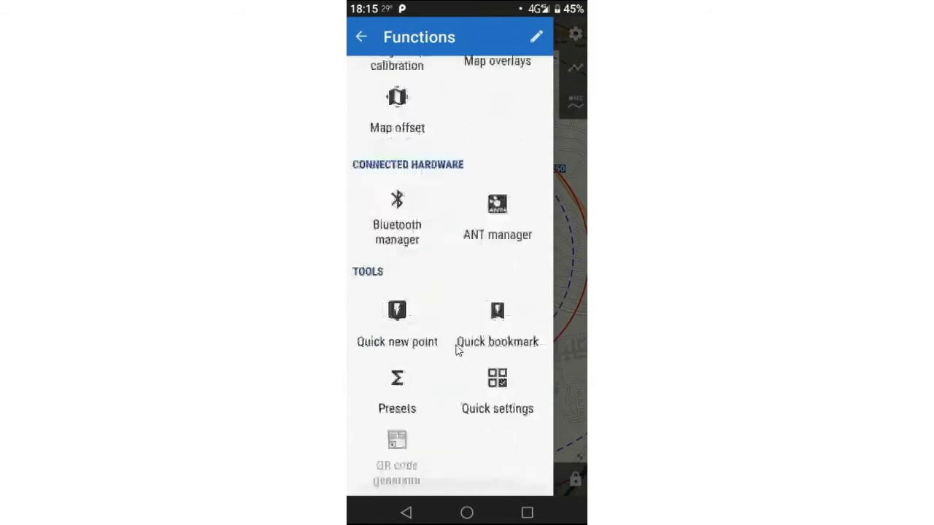
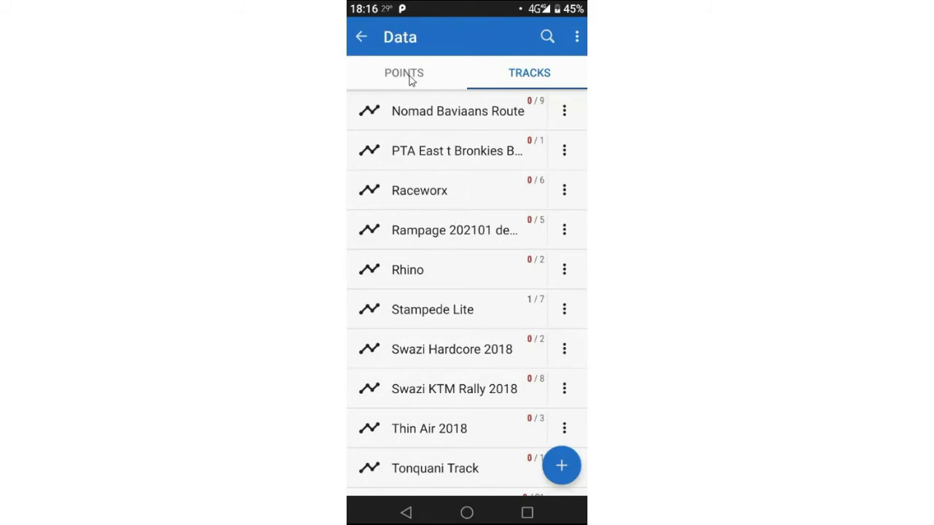
- Compare the saved points and tracks folder lists, and go to the beginning of the tracks list
{"action": "left_click", "coordinate": [413, 79]}
{"action": "left_click", "coordinate": [525, 81]}
{"action": "left_click", "coordinate": [420, 84]}
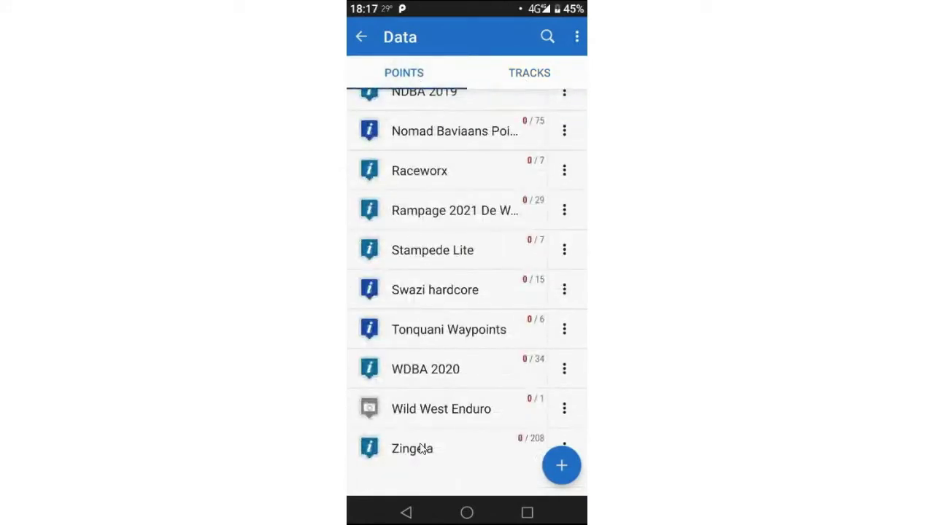
{"action": "left_click", "coordinate": [522, 77]}
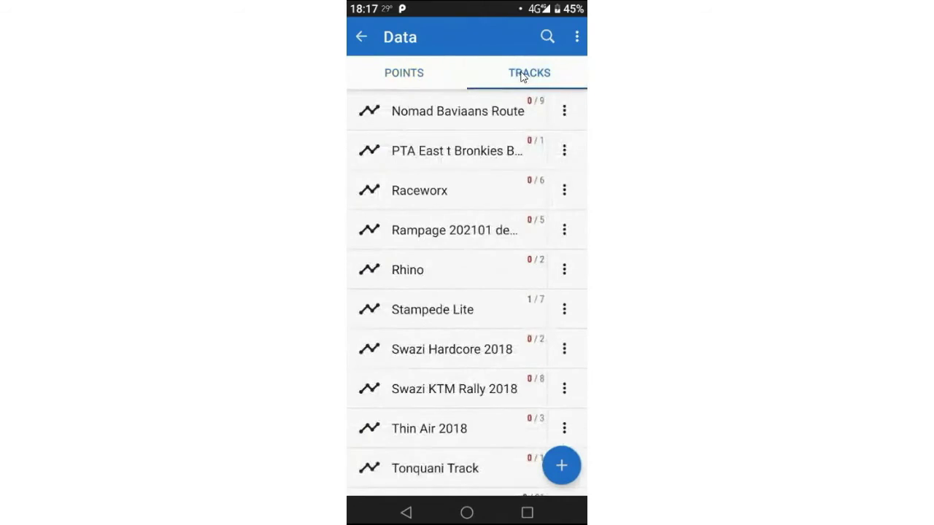
{"action": "scroll", "coordinate": [460, 292], "scroll_direction": "up", "scroll_amount": 10}
{"action": "scroll", "coordinate": [456, 280], "scroll_direction": "up", "scroll_amount": 5}
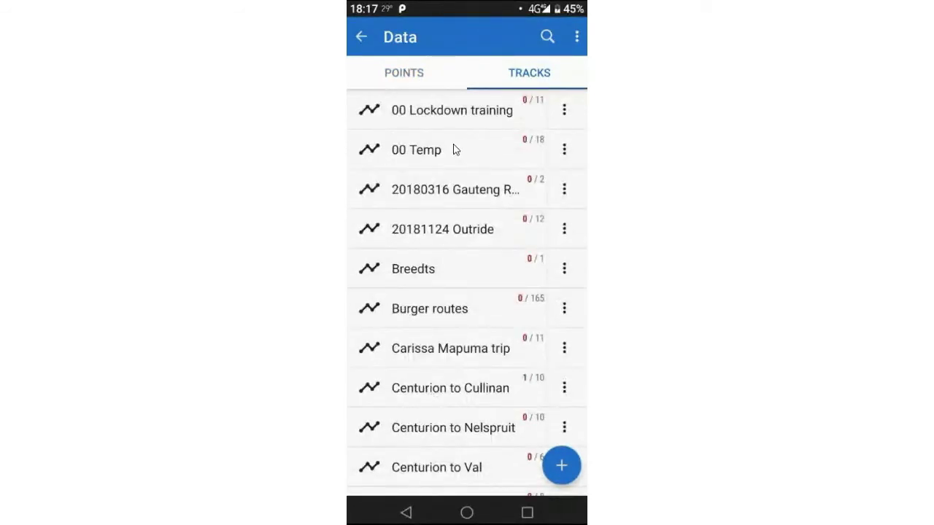
- Examine the recorded tracks in the Gauteng Stampede track folder and return to the folder list
{"action": "scroll", "coordinate": [445, 273], "scroll_direction": "down", "scroll_amount": 8}
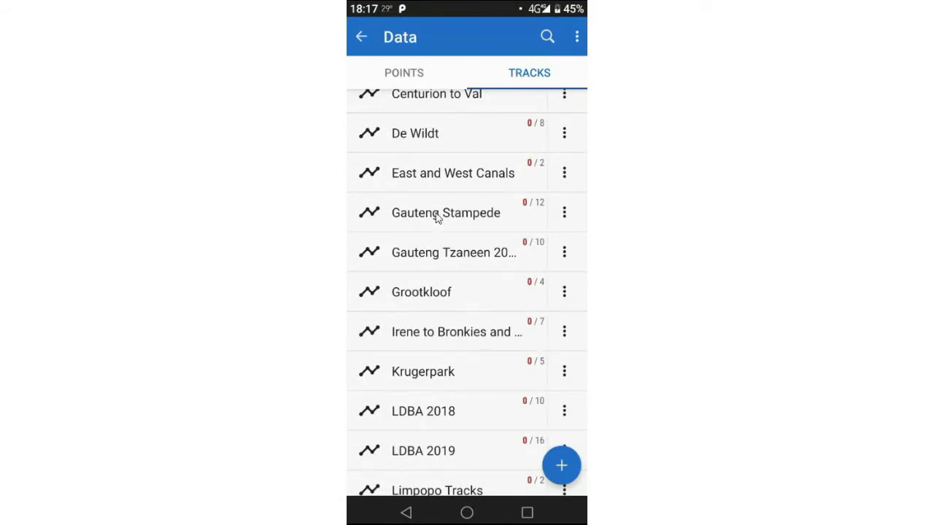
{"action": "left_click", "coordinate": [437, 214]}
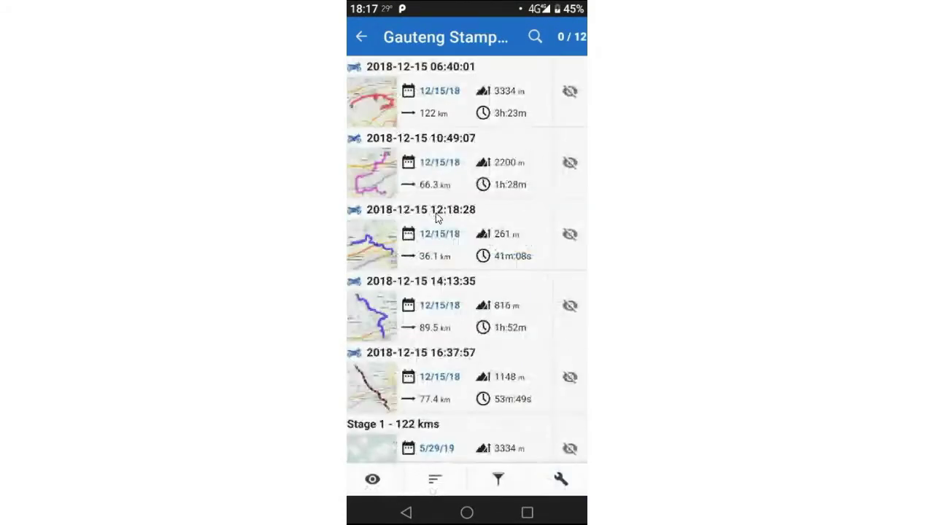
{"action": "scroll", "coordinate": [450, 190], "scroll_direction": "down", "scroll_amount": 5}
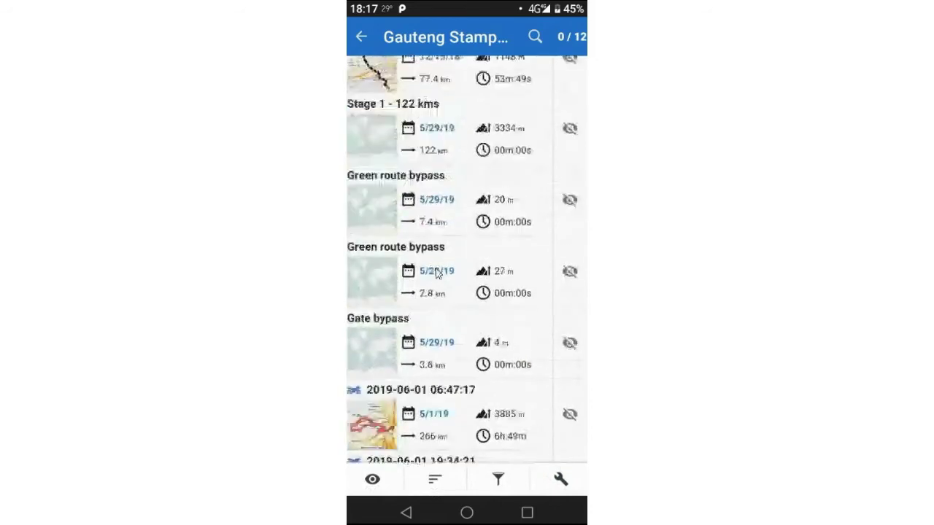
{"action": "scroll", "coordinate": [441, 287], "scroll_direction": "down", "scroll_amount": 2}
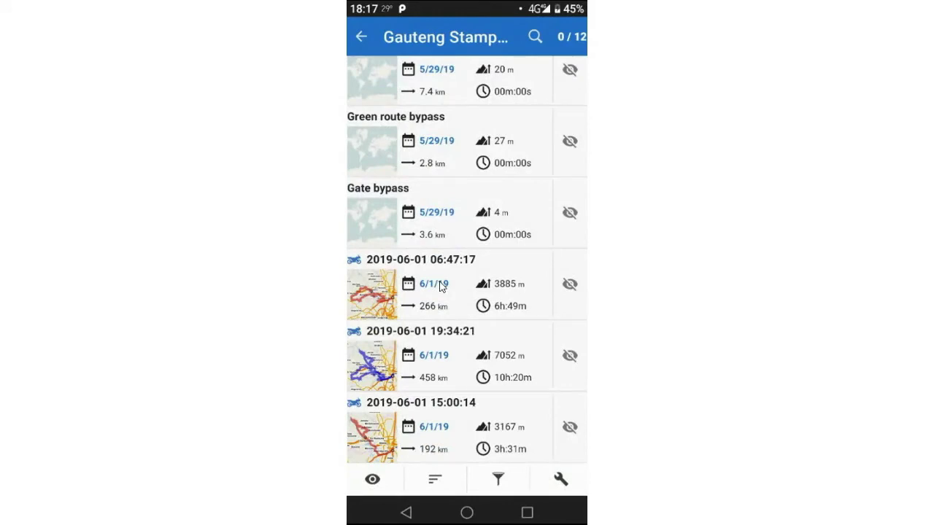
{"action": "scroll", "coordinate": [433, 292], "scroll_direction": "up", "scroll_amount": 4}
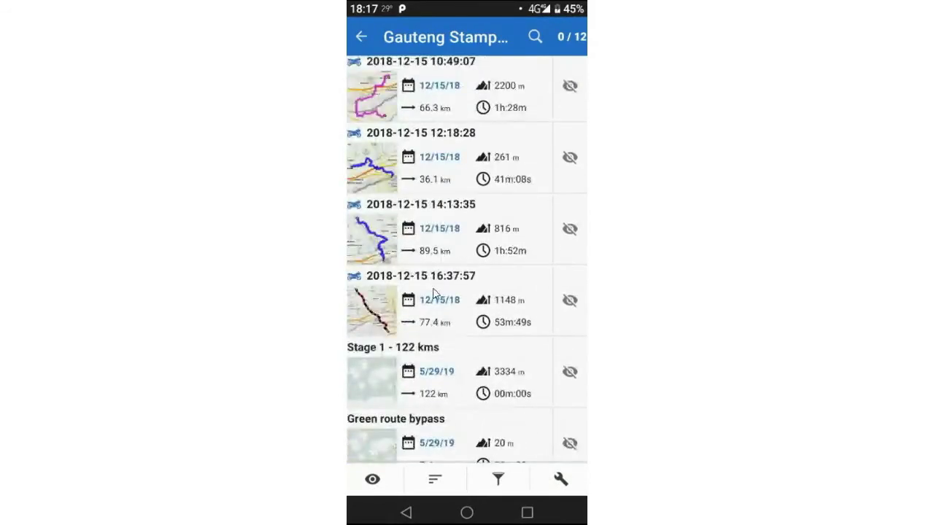
{"action": "scroll", "coordinate": [433, 294], "scroll_direction": "up", "scroll_amount": 1}
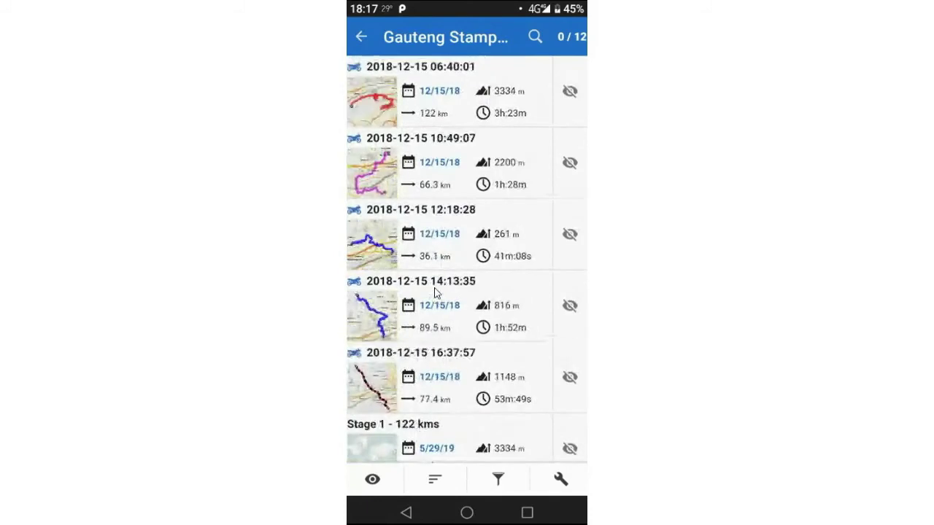
{"action": "left_click", "coordinate": [361, 38]}
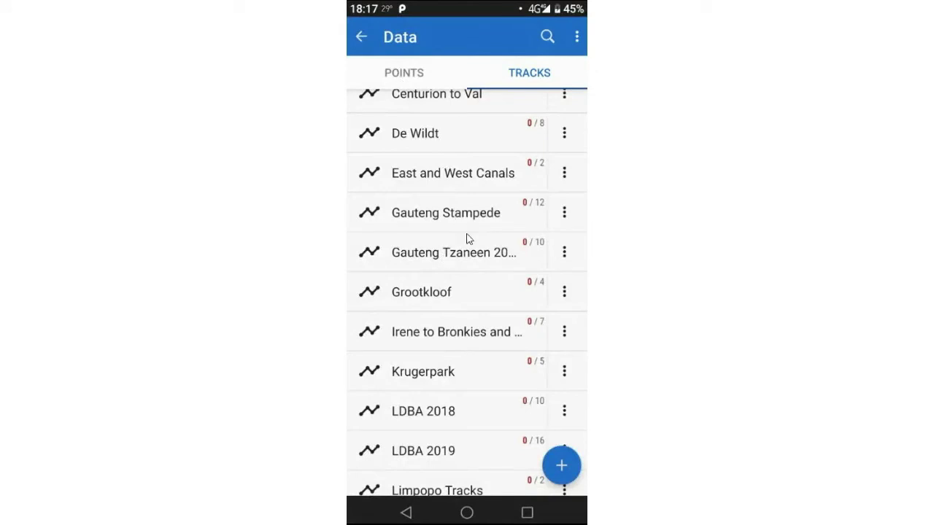
- View the waypoints in the Gauteng Stampede points folder and return to the points list
{"action": "left_click", "coordinate": [398, 79]}
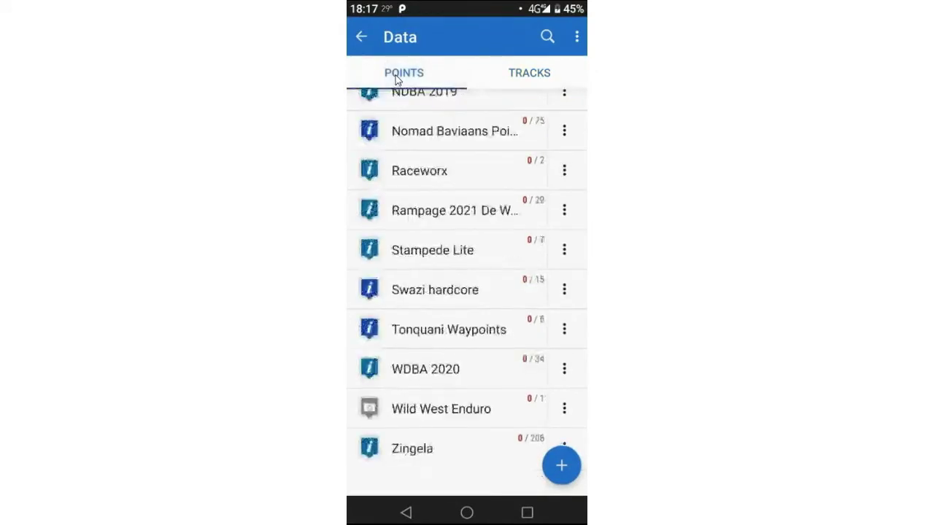
{"action": "scroll", "coordinate": [419, 323], "scroll_direction": "up", "scroll_amount": 10}
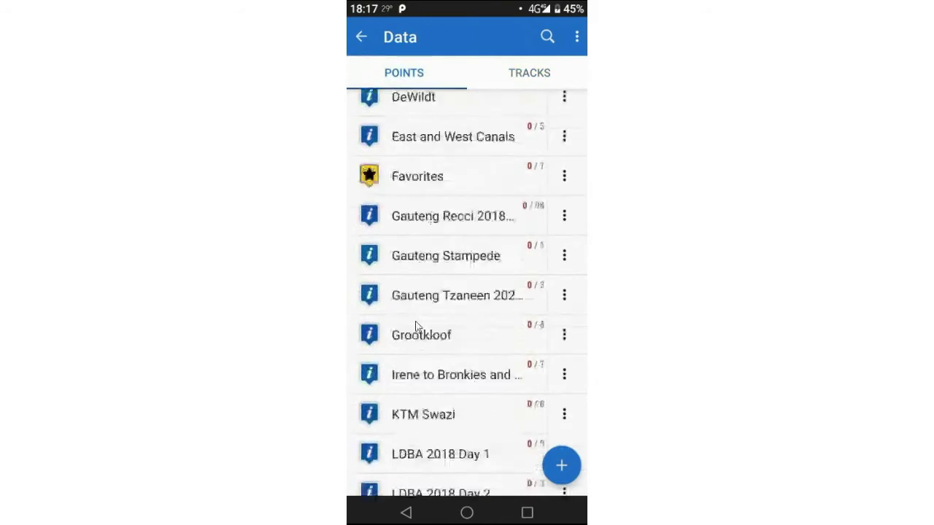
{"action": "left_click", "coordinate": [408, 256]}
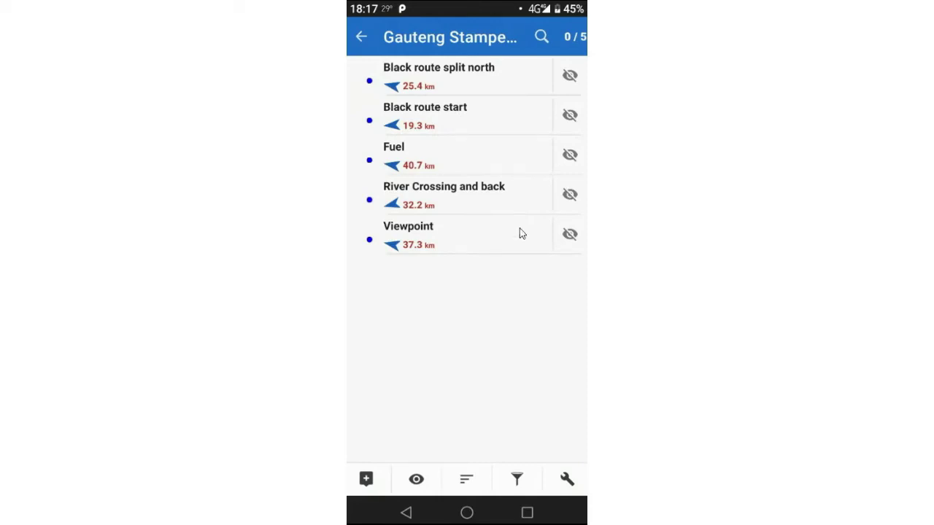
{"action": "left_click", "coordinate": [362, 36]}
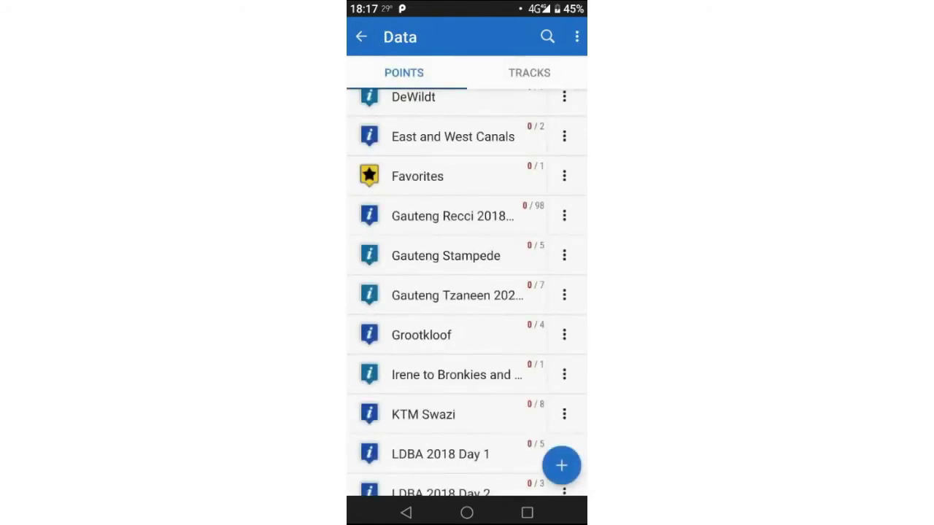
- Look through the points folders from 00 Temp down to Grootkloof
{"action": "scroll", "coordinate": [479, 237], "scroll_direction": "up", "scroll_amount": 5}
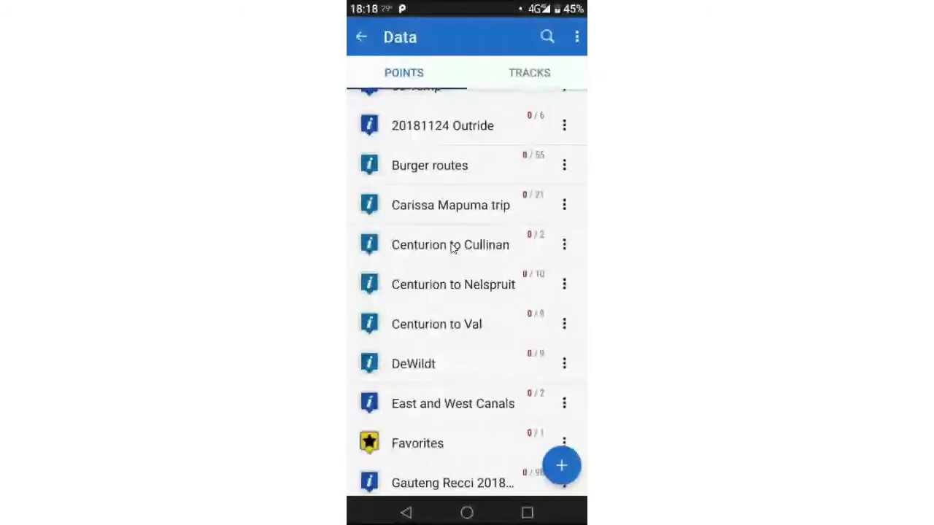
{"action": "scroll", "coordinate": [459, 228], "scroll_direction": "up", "scroll_amount": 1}
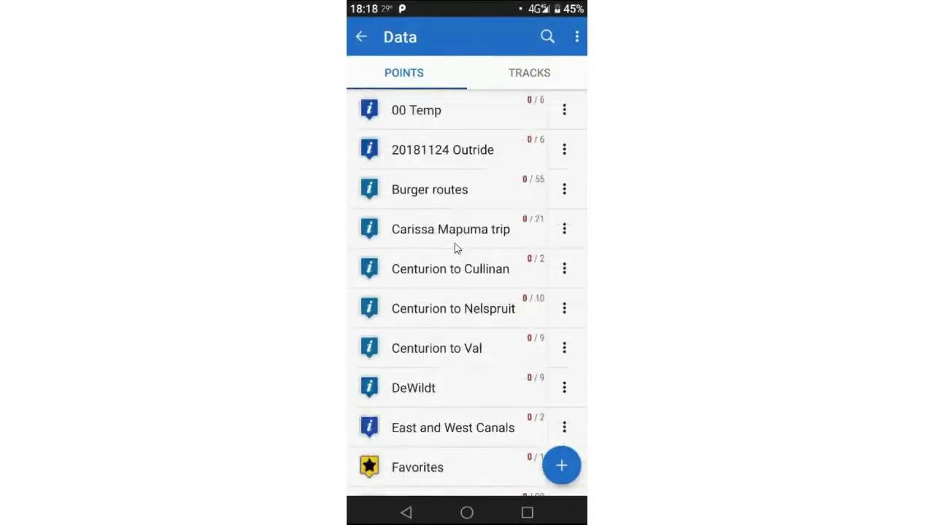
{"action": "scroll", "coordinate": [463, 291], "scroll_direction": "down", "scroll_amount": 4}
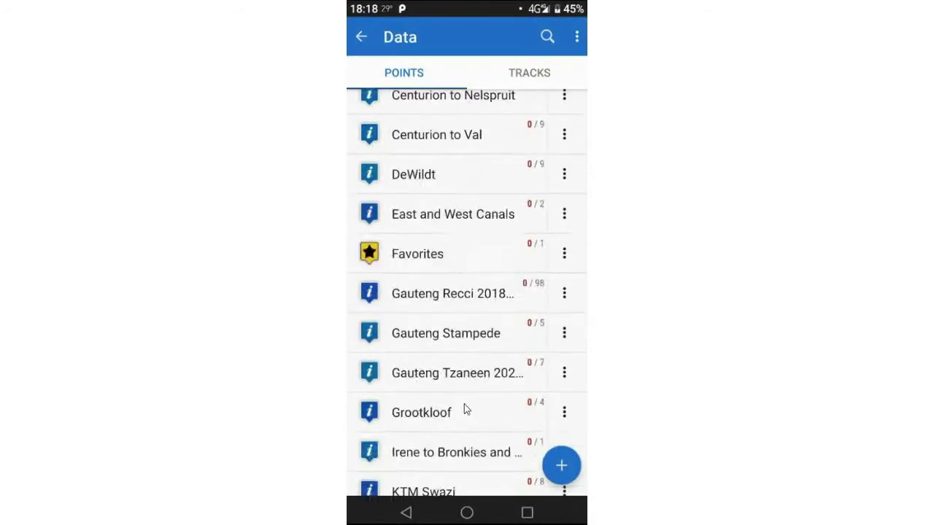
- Compare the waypoints in the Gauteng Stampede points folder with the recorded tracks in the Gauteng Stampede track folder
{"action": "left_click", "coordinate": [459, 340]}
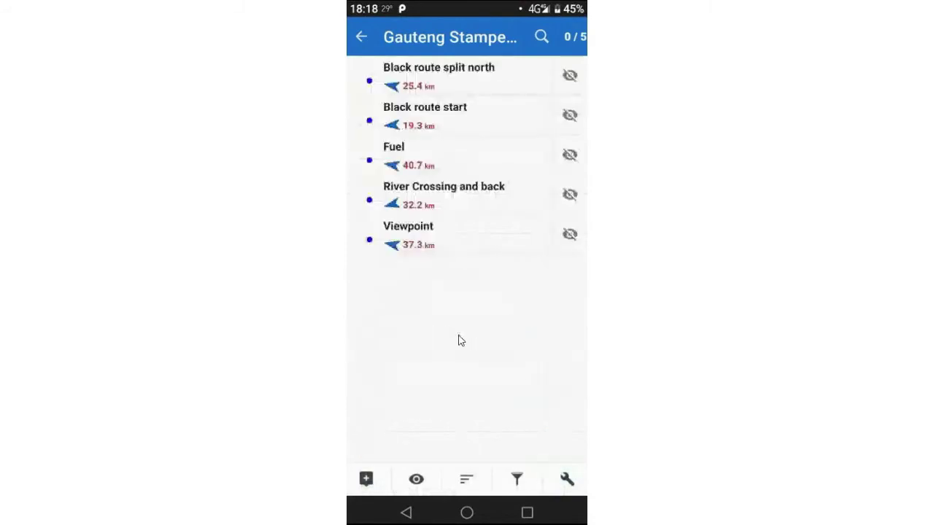
{"action": "left_click", "coordinate": [361, 42]}
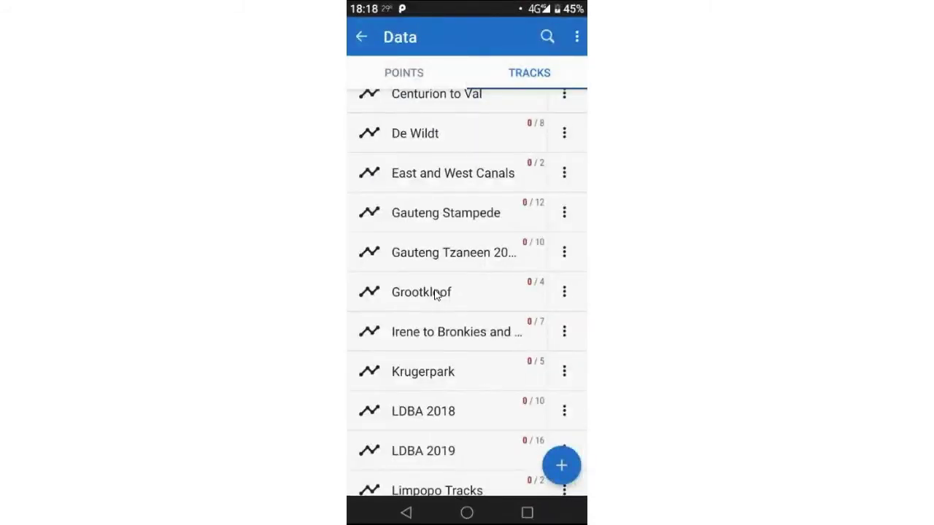
{"action": "left_click", "coordinate": [447, 219]}
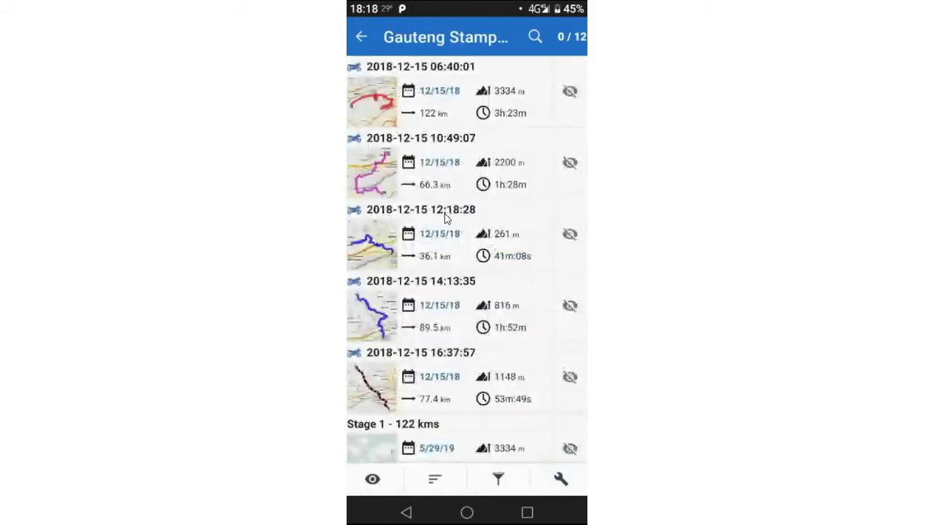
{"action": "left_click", "coordinate": [454, 296]}
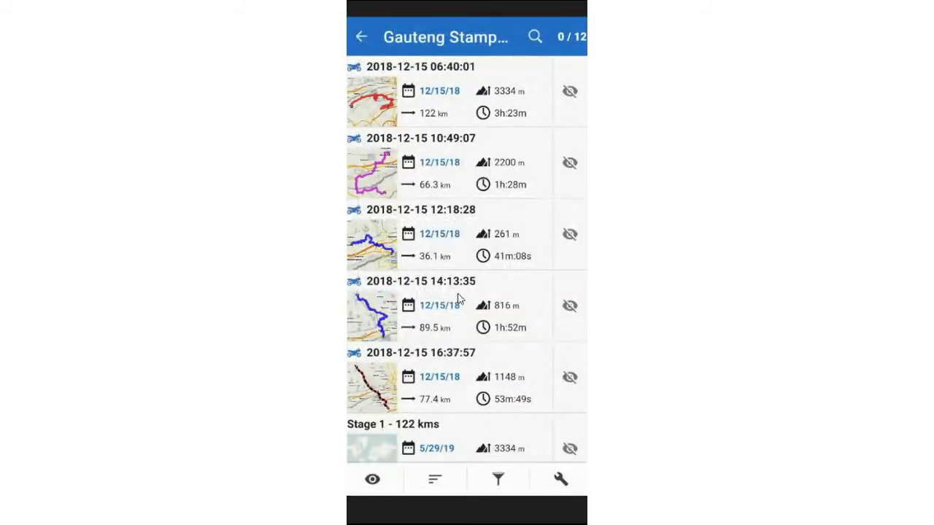
{"action": "left_click", "coordinate": [382, 177]}
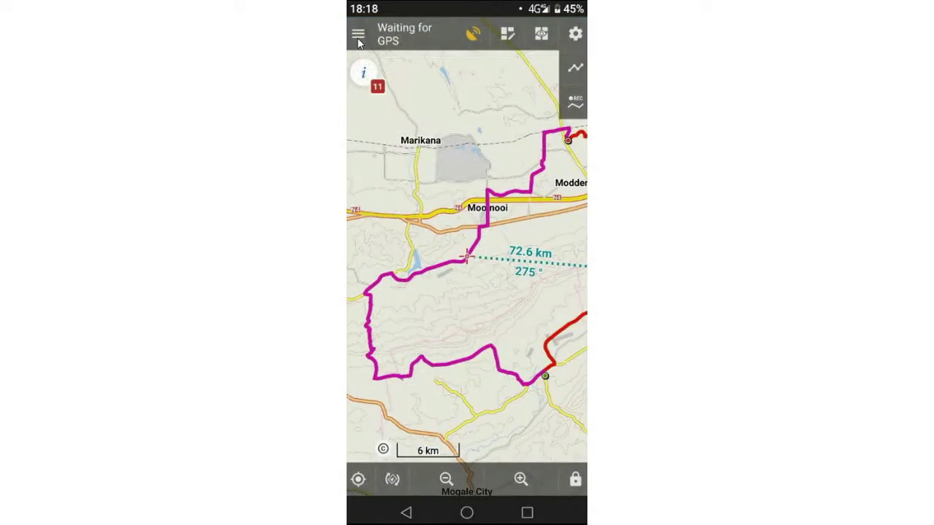
{"action": "left_click_drag", "start_coordinate": [513, 292], "coordinate": [373, 79]}
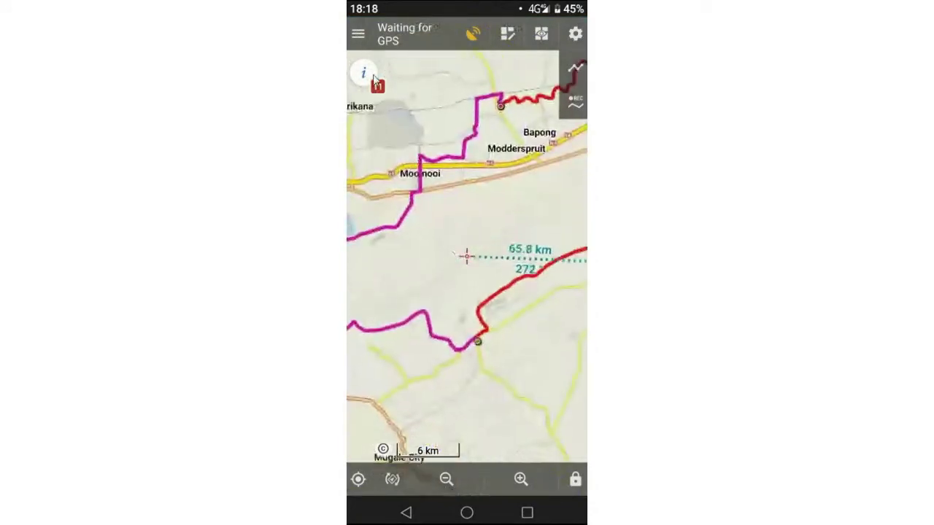
- Find the Tracks & Routes manager in the main menu, and check the saved track folders through the map screen's shortcut
{"action": "left_click", "coordinate": [358, 36]}
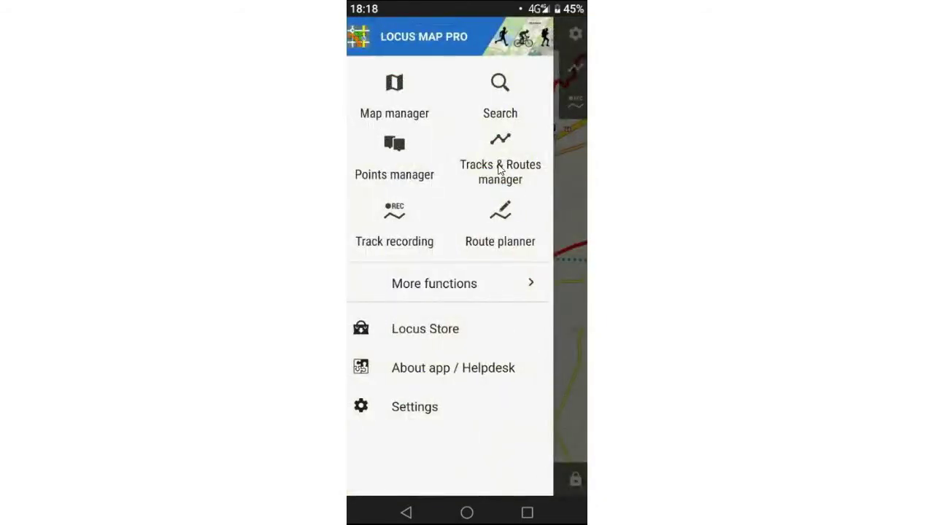
{"action": "left_click", "coordinate": [572, 197]}
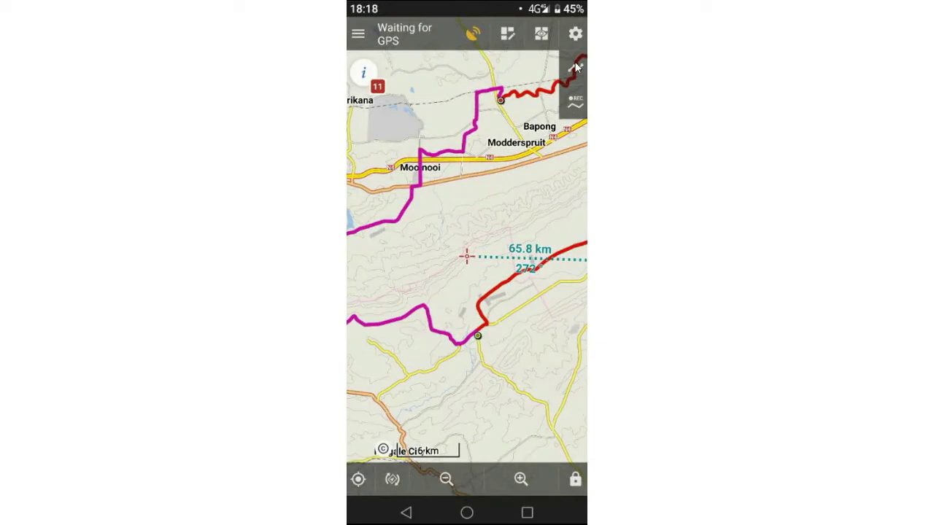
{"action": "left_click", "coordinate": [575, 68]}
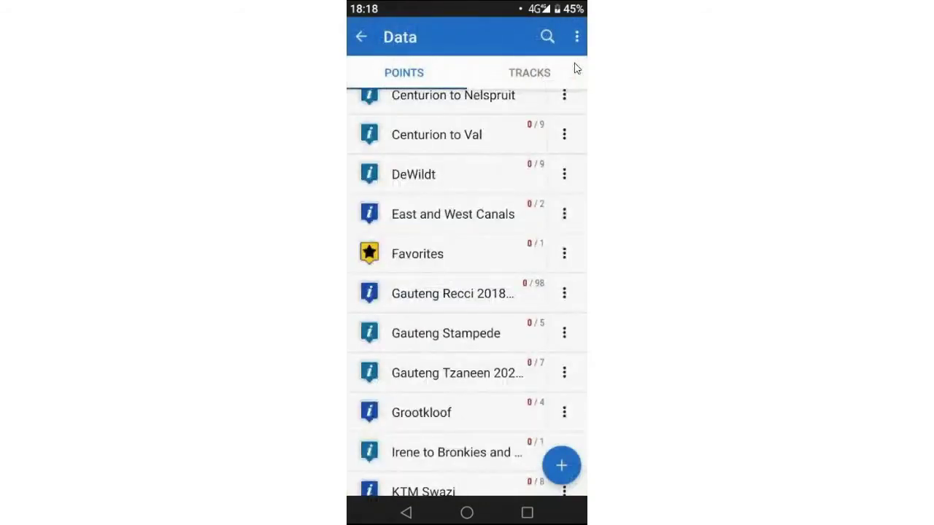
{"action": "left_click", "coordinate": [538, 76]}
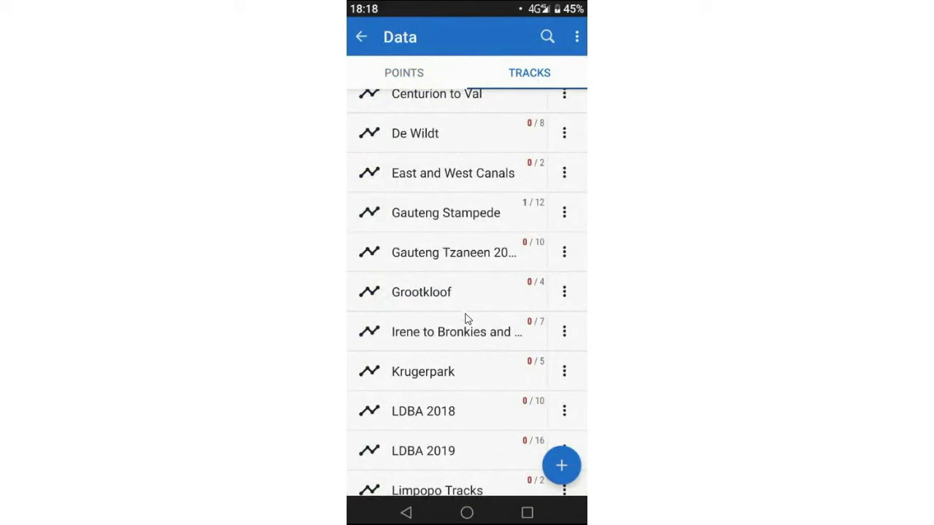
{"action": "scroll", "coordinate": [528, 265], "scroll_direction": "up", "scroll_amount": 3}
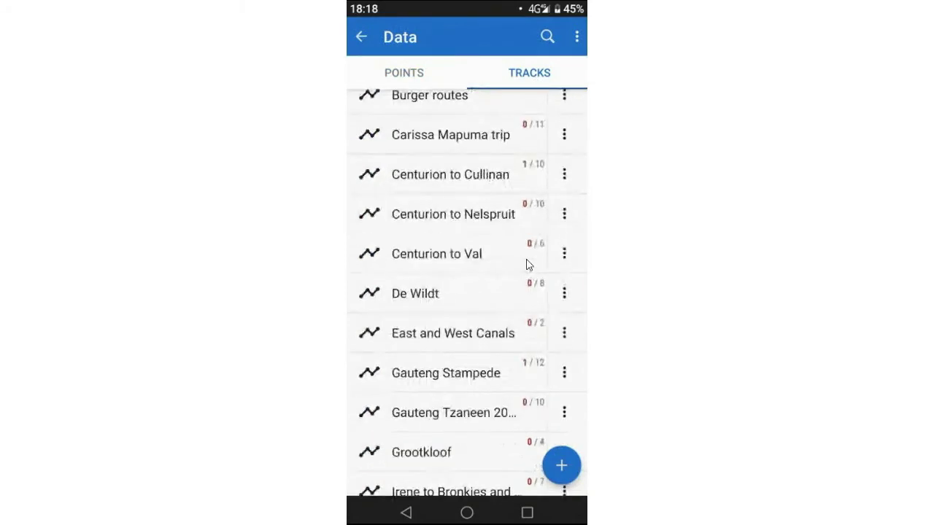
{"action": "scroll", "coordinate": [525, 259], "scroll_direction": "up", "scroll_amount": 3}
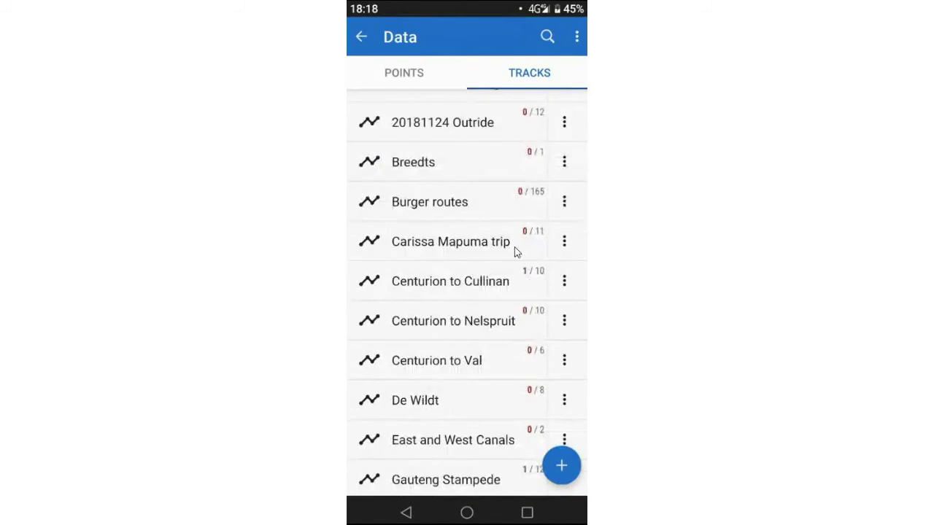
{"action": "left_click", "coordinate": [362, 37]}
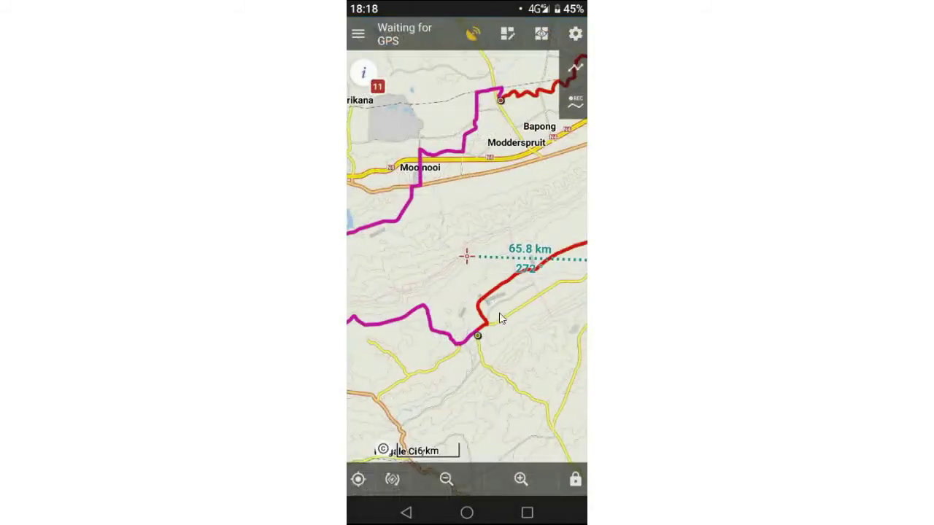
- Examine the displayed tracks on a wider map view, from the purple route east to the Johannesburg area
{"action": "left_click", "coordinate": [445, 479]}
{"action": "left_click", "coordinate": [446, 479]}
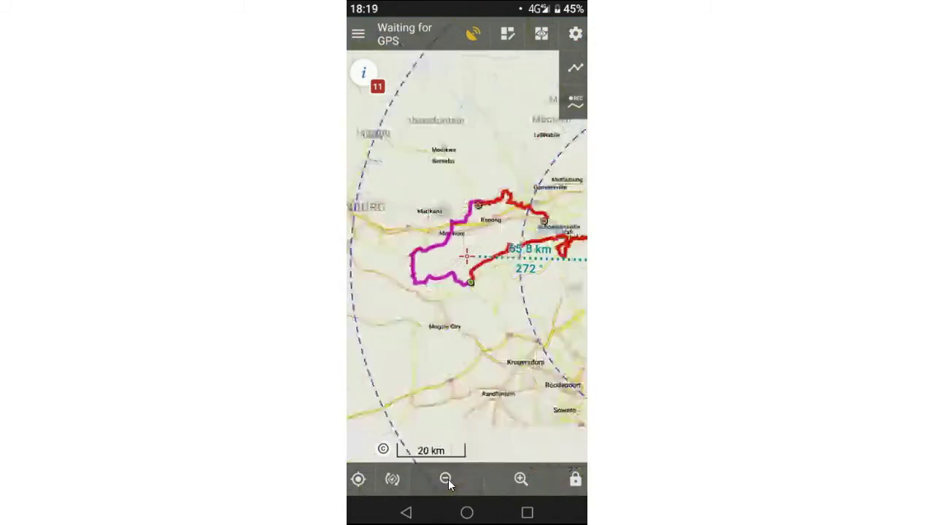
{"action": "left_click_drag", "start_coordinate": [511, 349], "coordinate": [402, 363]}
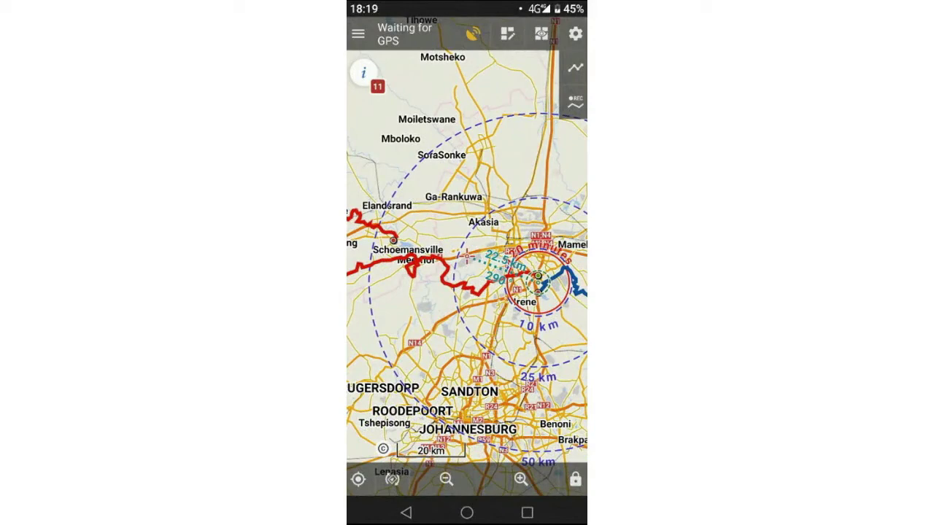
- Check which tracks in the Centurion to Cullinan folder are set to display on the map, and return to the folder list
{"action": "left_click", "coordinate": [575, 70]}
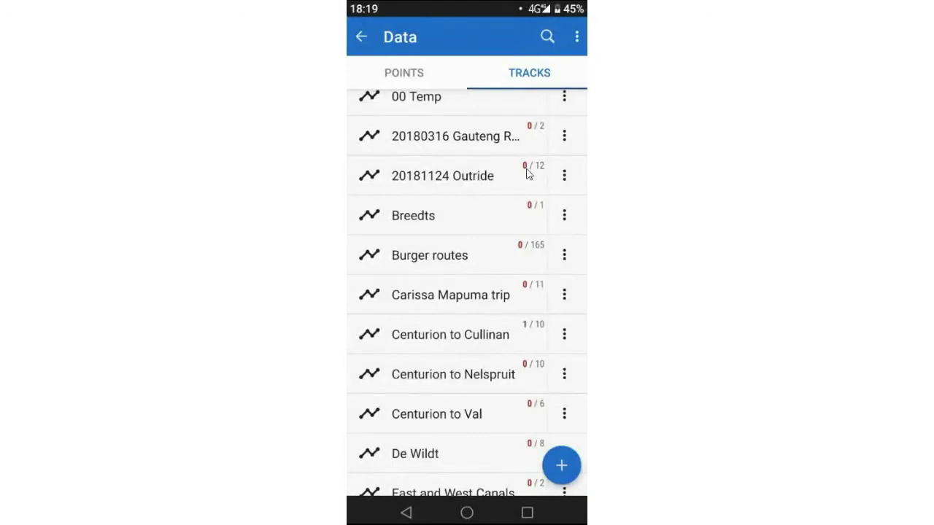
{"action": "scroll", "coordinate": [525, 194], "scroll_direction": "up", "scroll_amount": 1}
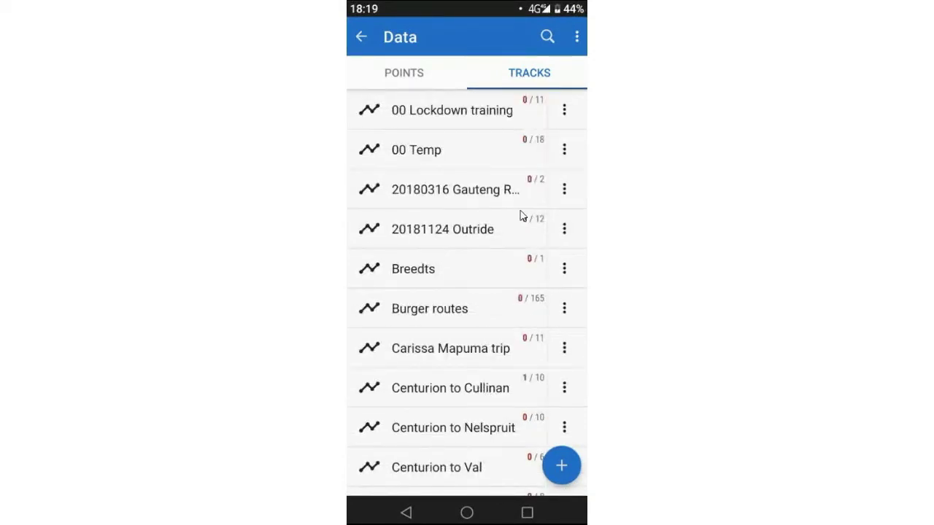
{"action": "scroll", "coordinate": [522, 216], "scroll_direction": "down", "scroll_amount": 1}
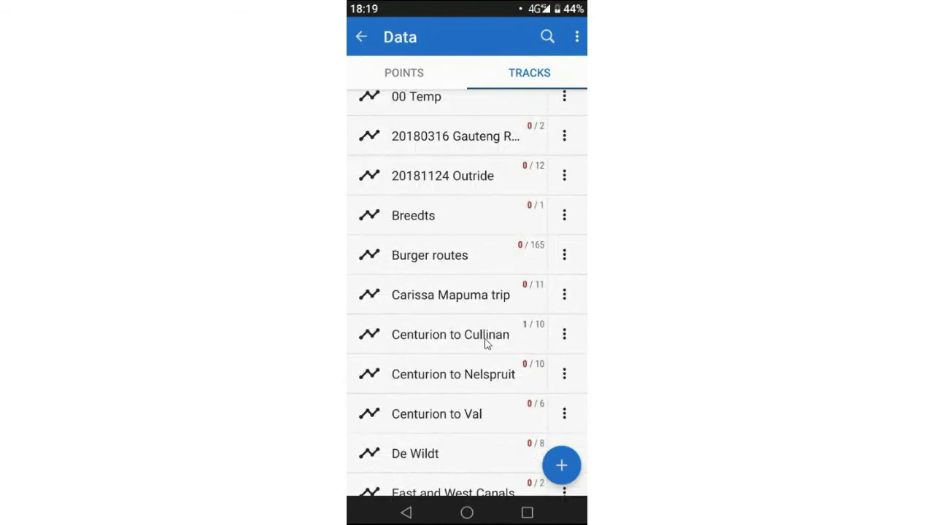
{"action": "scroll", "coordinate": [515, 332], "scroll_direction": "down", "scroll_amount": 3}
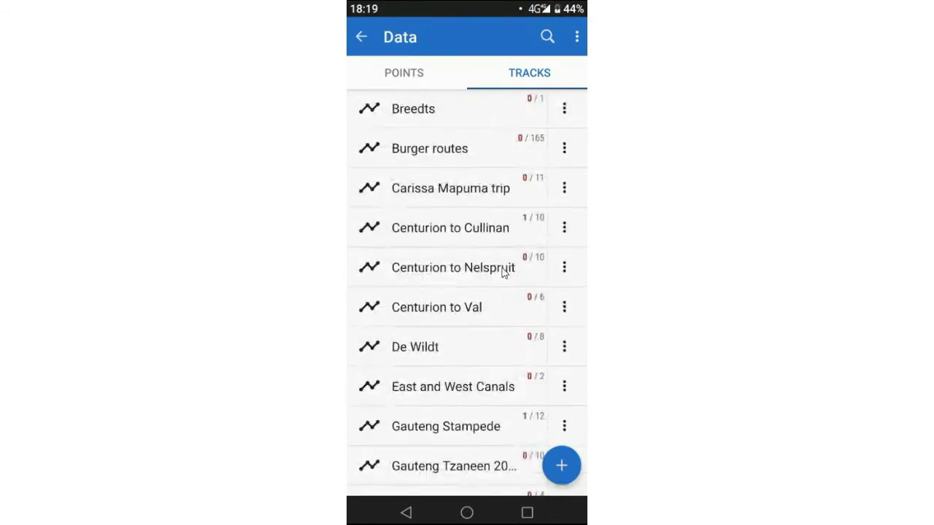
{"action": "left_click", "coordinate": [523, 223]}
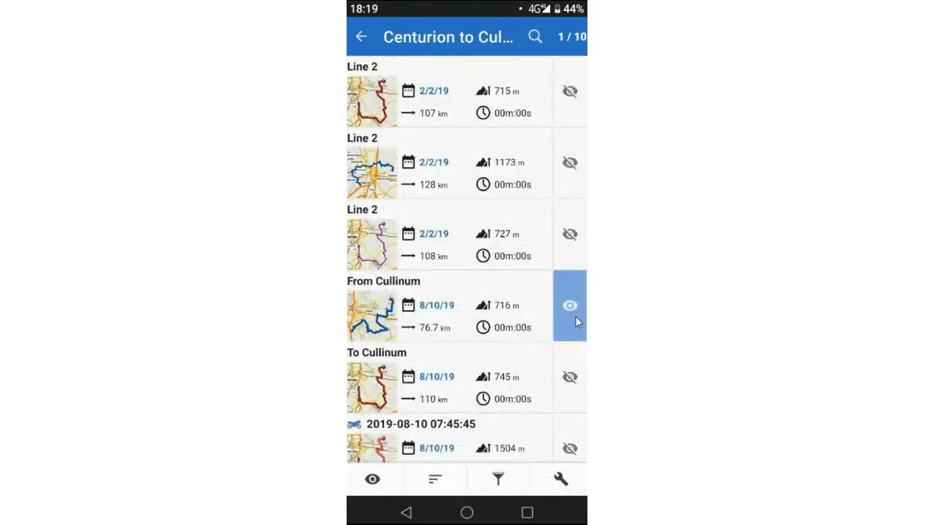
{"action": "left_click", "coordinate": [361, 37]}
- Look through the remaining track folders down to Tonquani Track to find those with displayed tracks
{"action": "scroll", "coordinate": [496, 294], "scroll_direction": "down", "scroll_amount": 4}
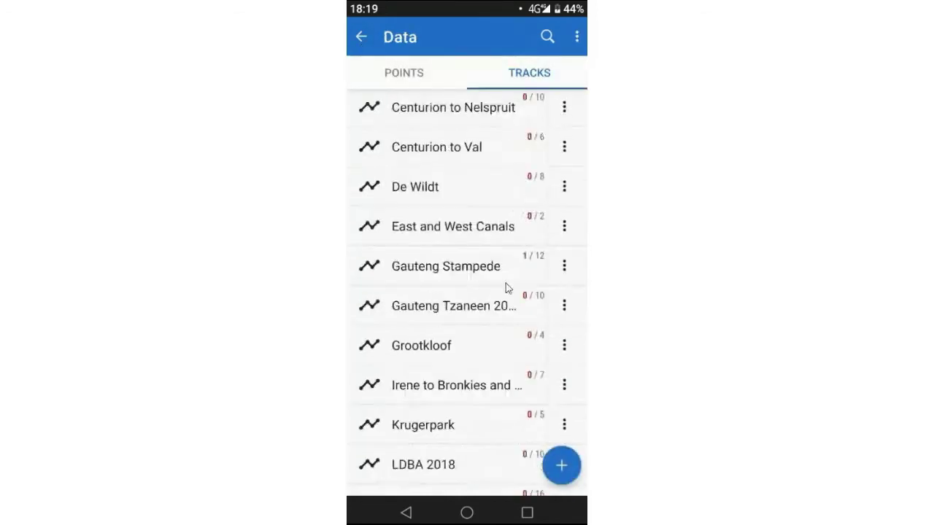
{"action": "scroll", "coordinate": [454, 270], "scroll_direction": "down", "scroll_amount": 8}
{"action": "scroll", "coordinate": [460, 272], "scroll_direction": "down", "scroll_amount": 11}
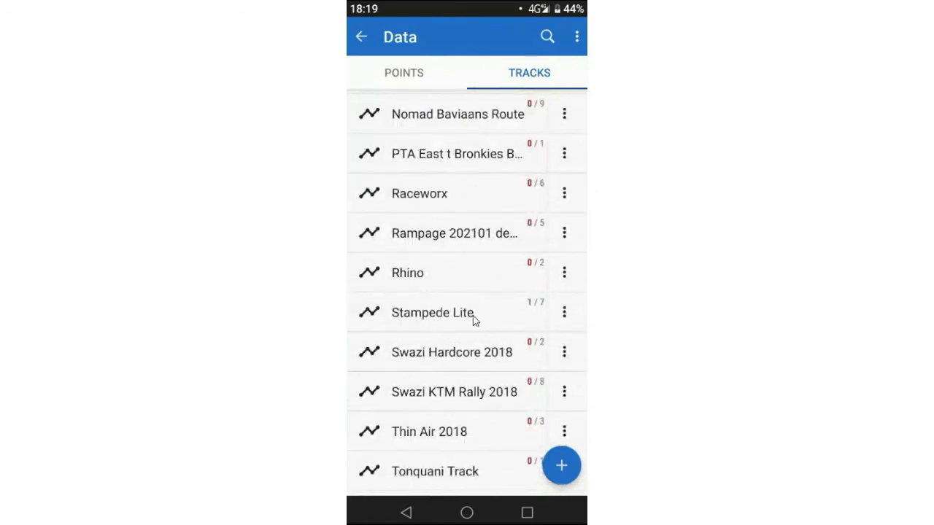
{"action": "scroll", "coordinate": [473, 306], "scroll_direction": "up", "scroll_amount": 8}
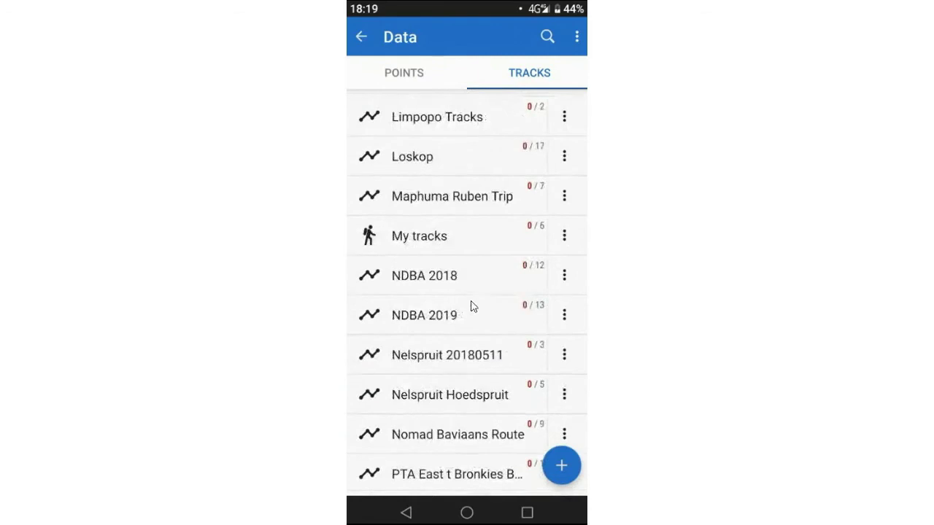
{"action": "scroll", "coordinate": [476, 306], "scroll_direction": "up", "scroll_amount": 7}
{"action": "scroll", "coordinate": [475, 304], "scroll_direction": "up", "scroll_amount": 4}
- Look through the points folders for displayed waypoints and return to the map
{"action": "left_click", "coordinate": [406, 76]}
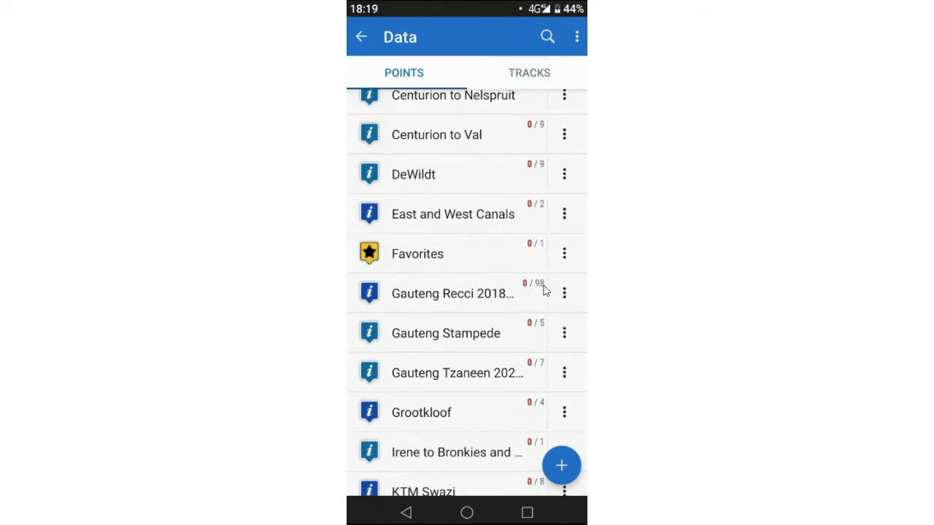
{"action": "scroll", "coordinate": [532, 292], "scroll_direction": "up", "scroll_amount": 3}
{"action": "scroll", "coordinate": [523, 321], "scroll_direction": "down", "scroll_amount": 5}
{"action": "scroll", "coordinate": [526, 343], "scroll_direction": "down", "scroll_amount": 6}
{"action": "scroll", "coordinate": [556, 156], "scroll_direction": "up", "scroll_amount": 3}
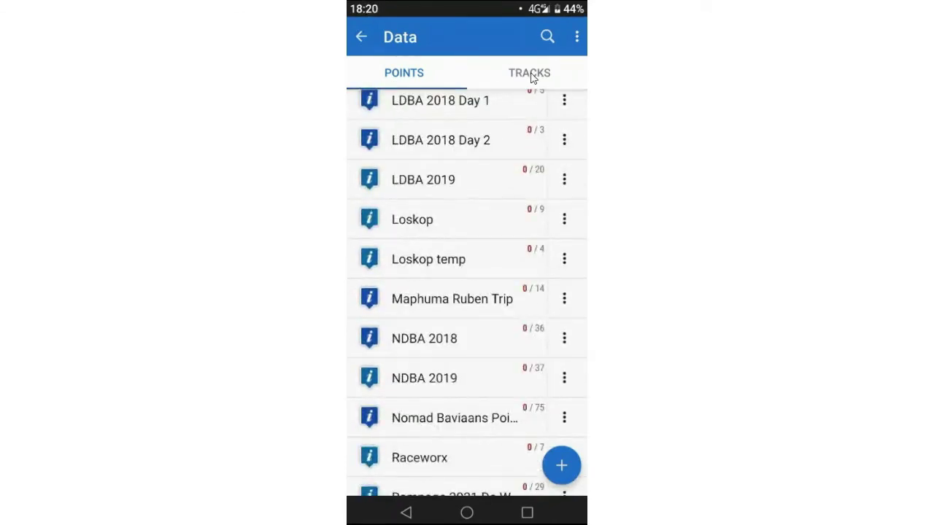
{"action": "left_click", "coordinate": [370, 36]}
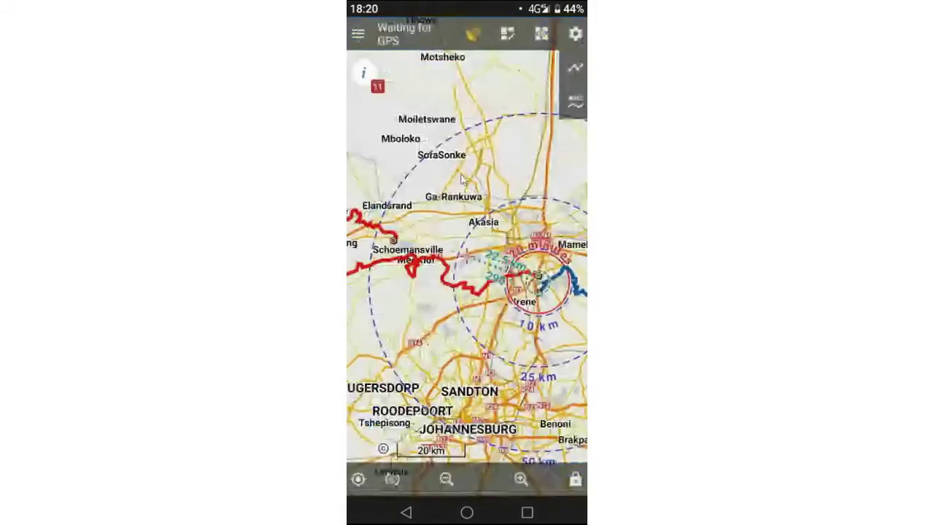
- View the track recording controls through both the main menu and the map shortcut, closing them each time
{"action": "left_click", "coordinate": [358, 34]}
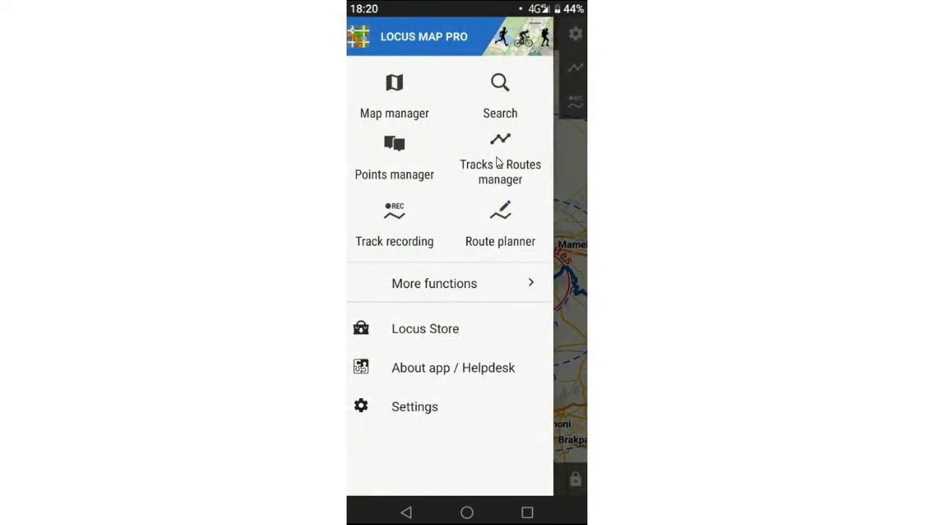
{"action": "left_click", "coordinate": [395, 219]}
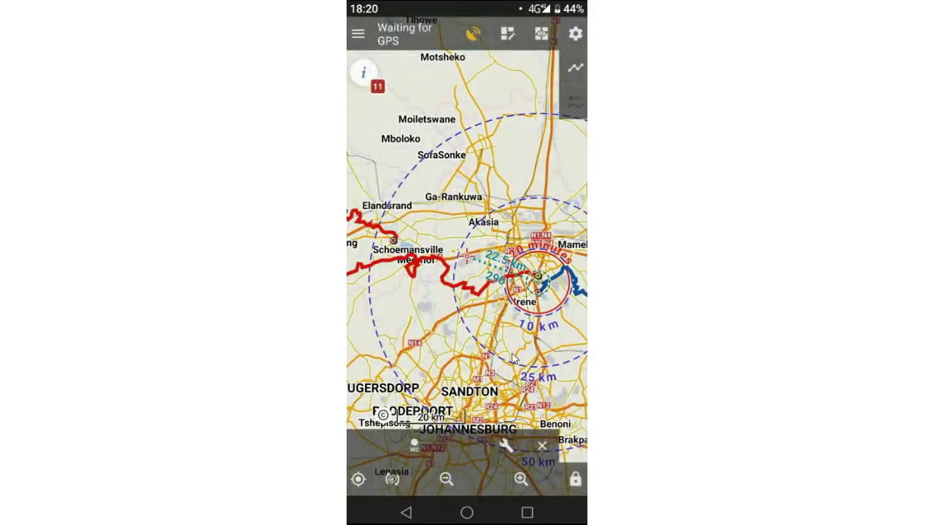
{"action": "left_click", "coordinate": [414, 447]}
{"action": "left_click", "coordinate": [544, 449]}
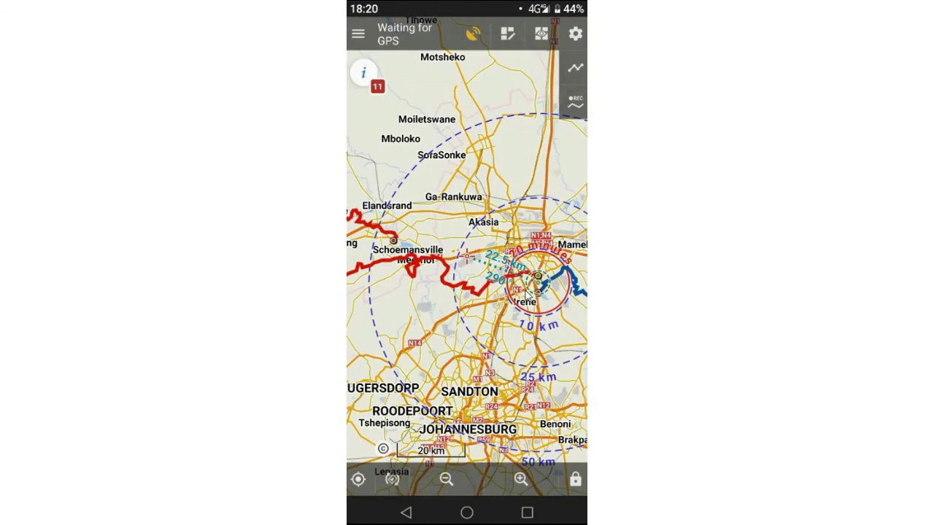
{"action": "left_click", "coordinate": [576, 104]}
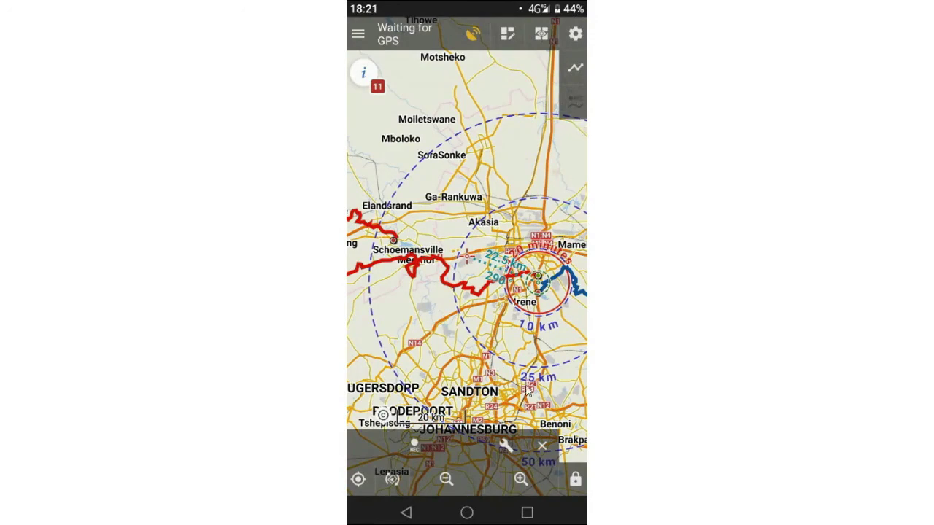
{"action": "left_click", "coordinate": [543, 447]}
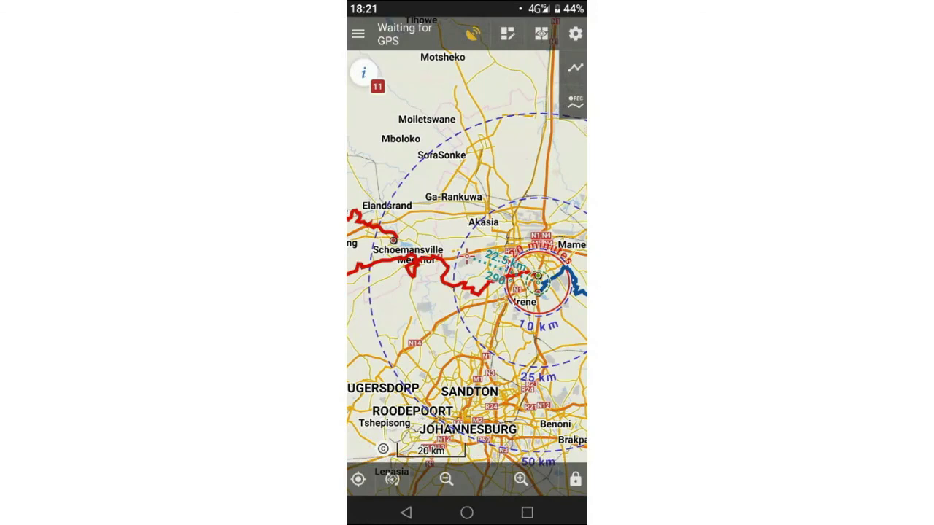